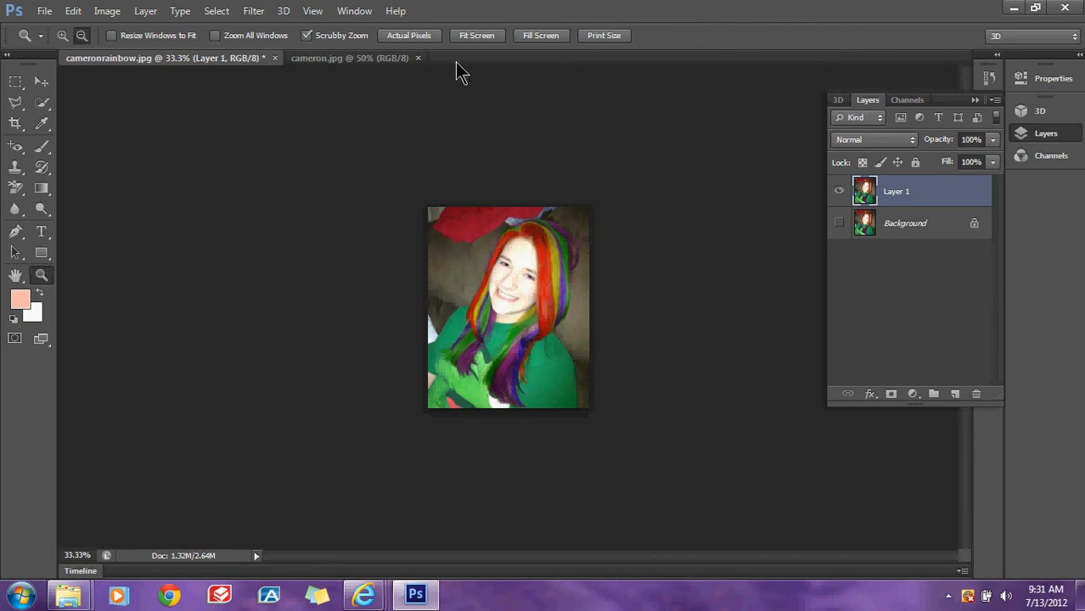
- Switch to the cameron.jpg document and convert its Background into a regular layer named Original
left_click(359, 73)
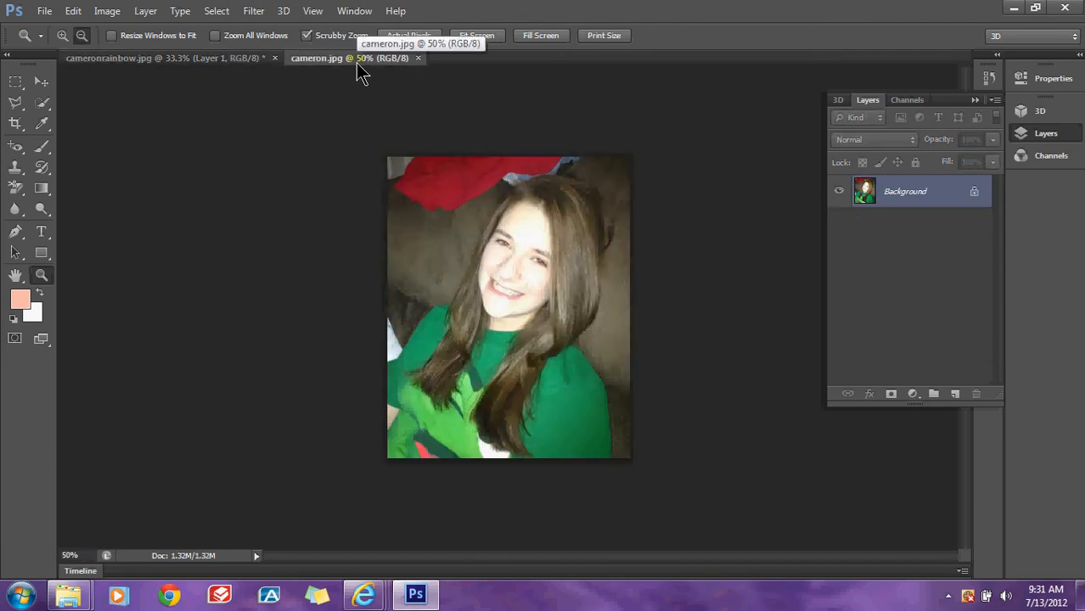
left_click(44, 11)
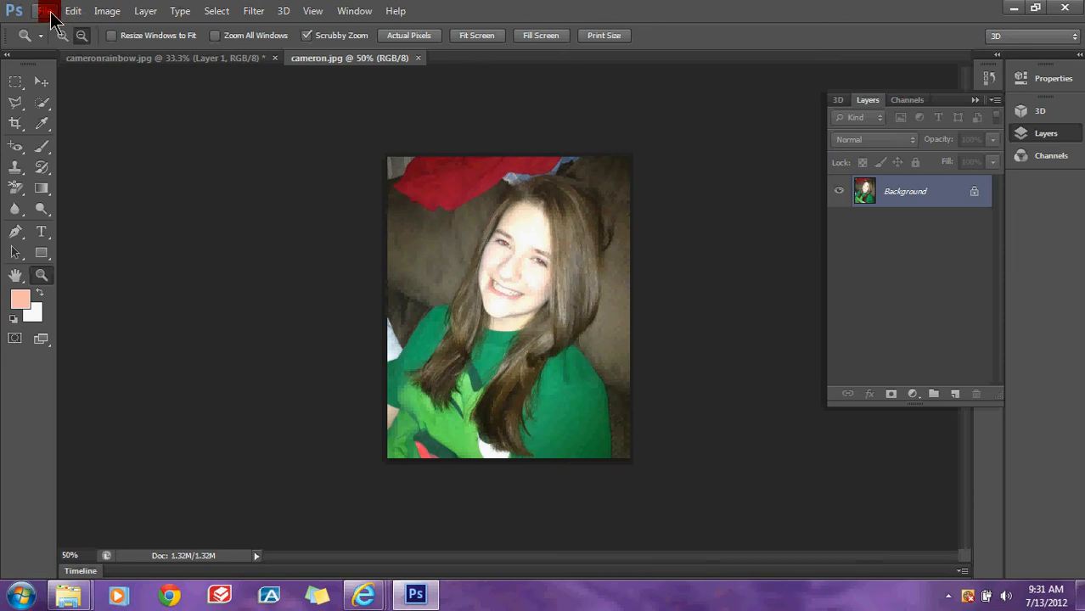
left_click(50, 12)
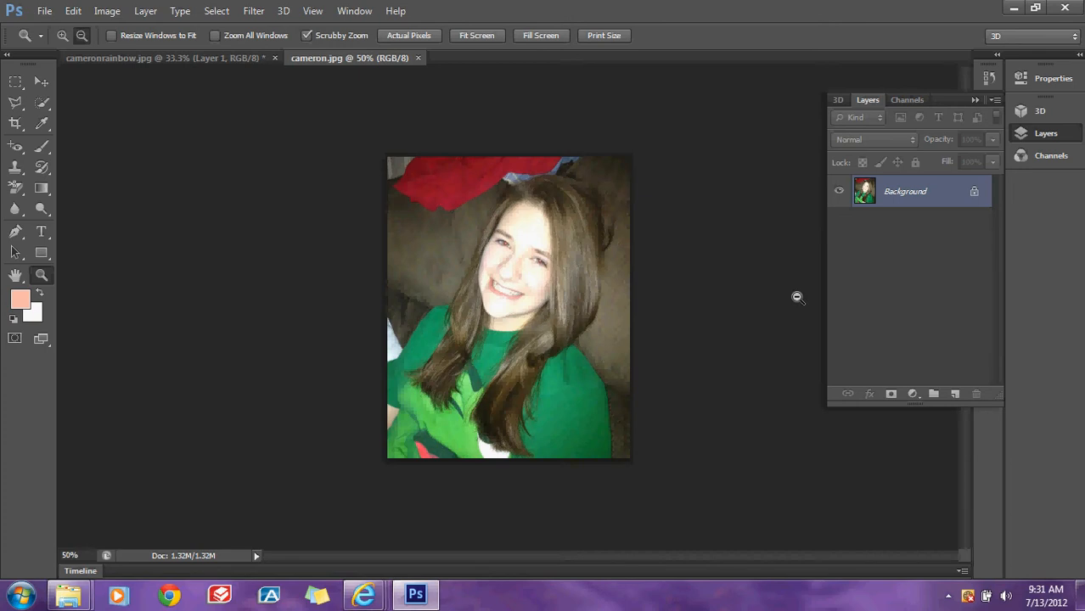
double_click(923, 205)
type("Original")
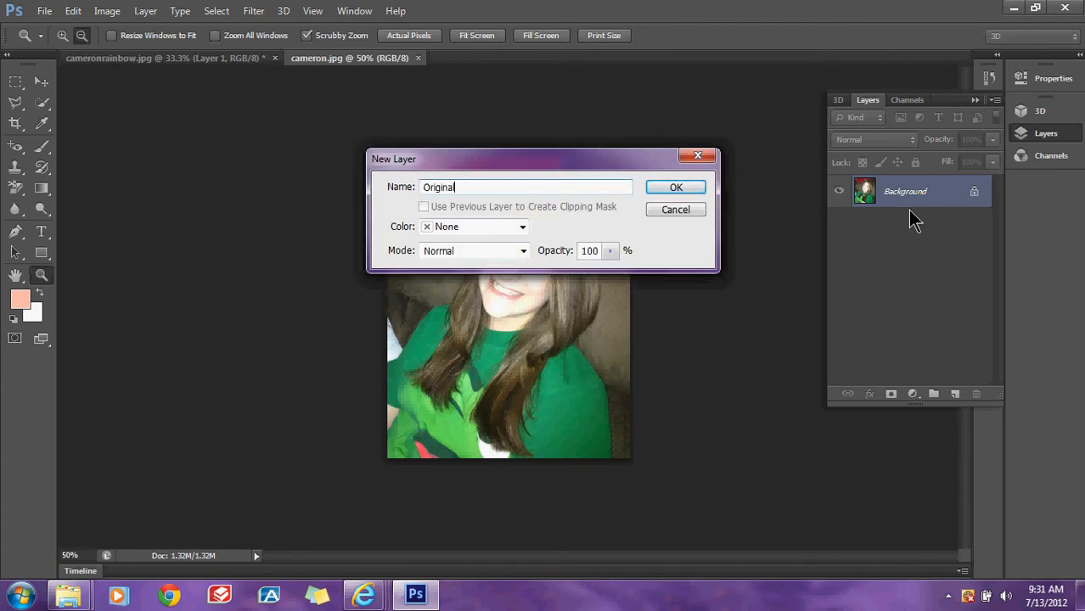
left_click(698, 188)
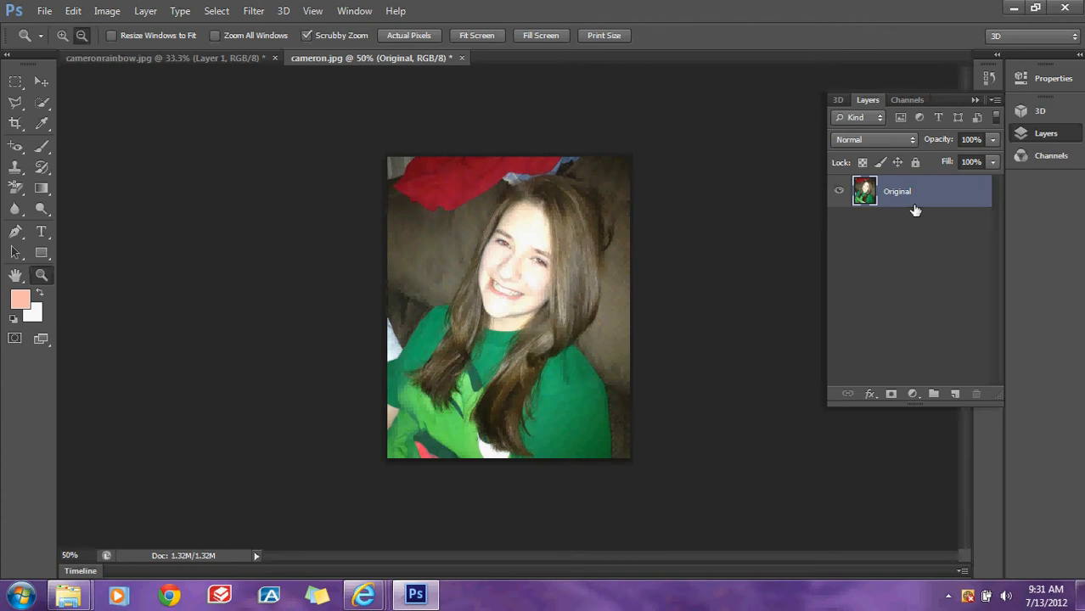
- Duplicate the Original layer and hide the lower original so only the copy shows
key("ctrl+j")
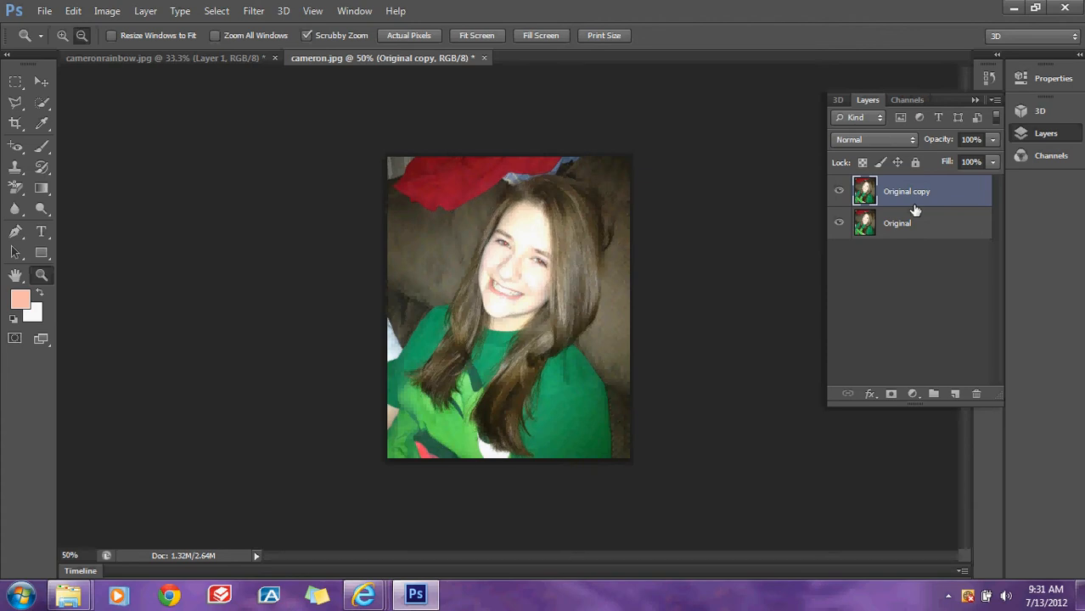
left_click(838, 224)
- Activate the Brush tool with the Airbrush Soft Round 50% flow preset for painting the hair
left_click(81, 36)
left_click(61, 35)
left_click(595, 220)
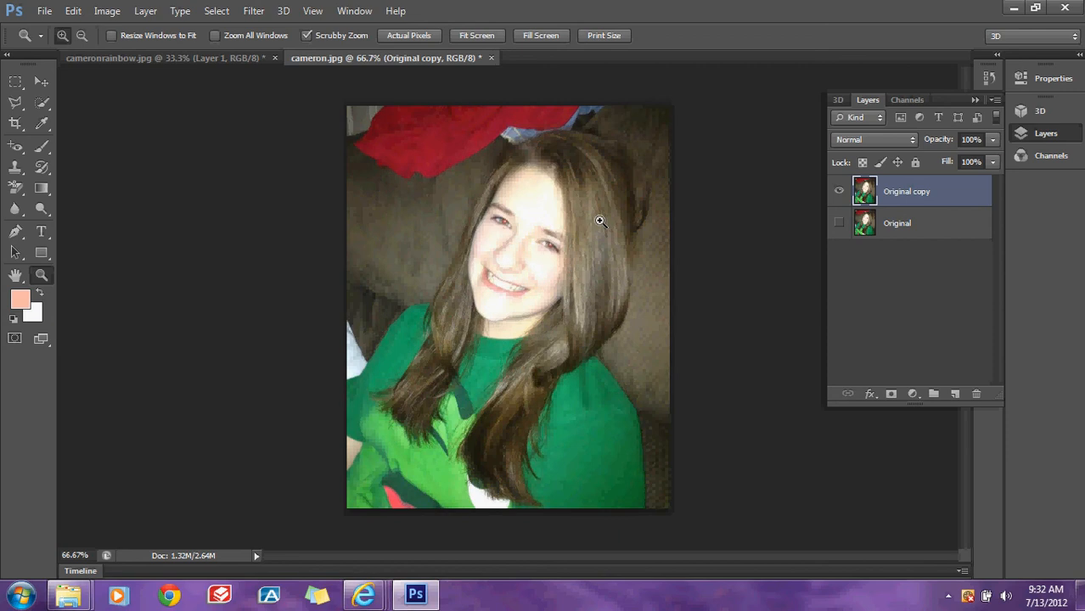
left_click(633, 152)
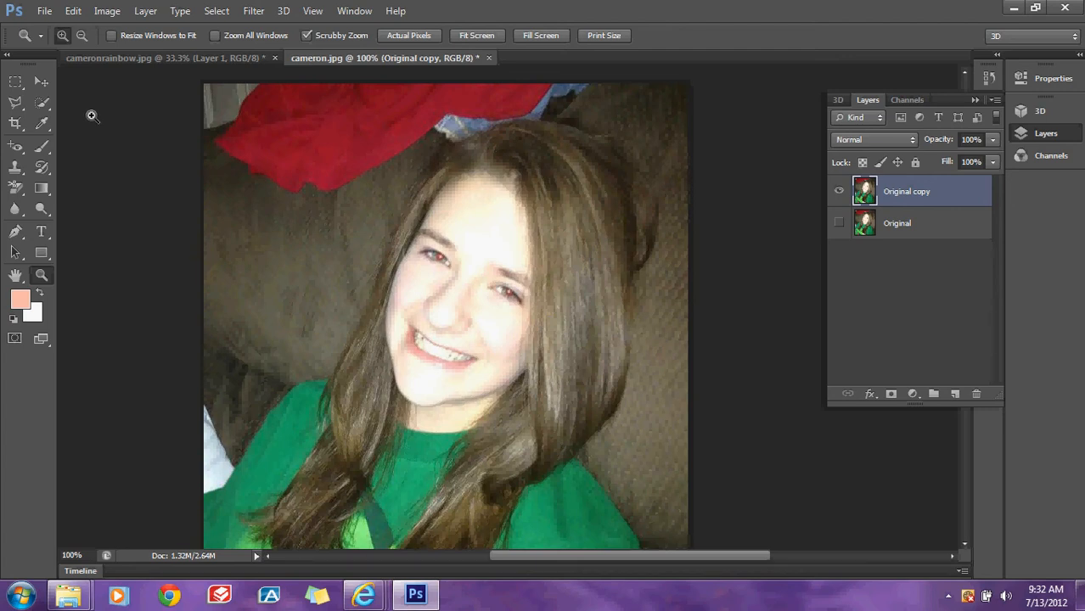
left_click(41, 151)
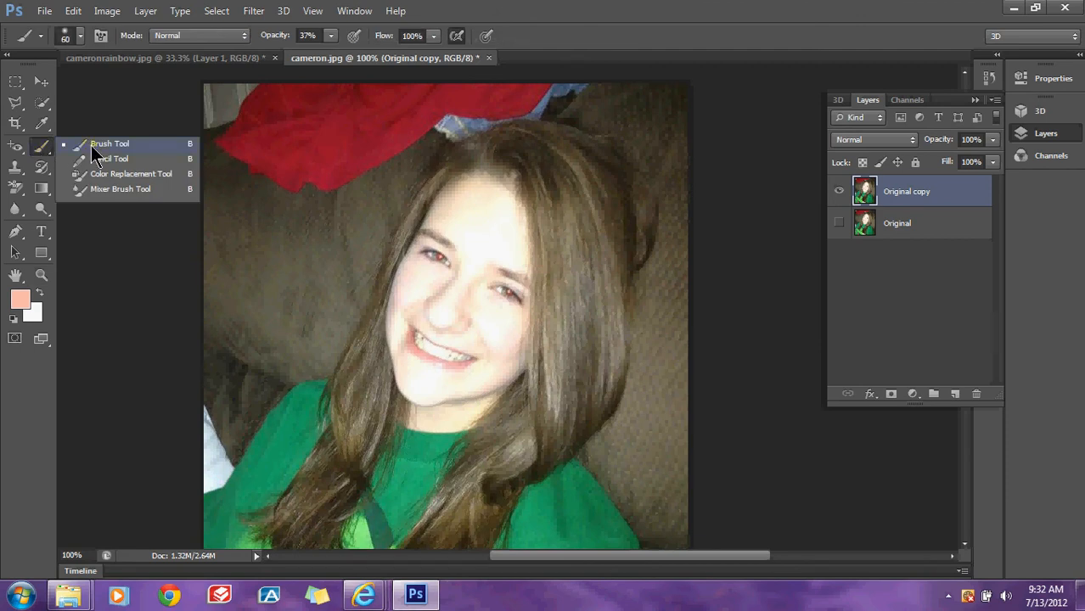
left_click(91, 145)
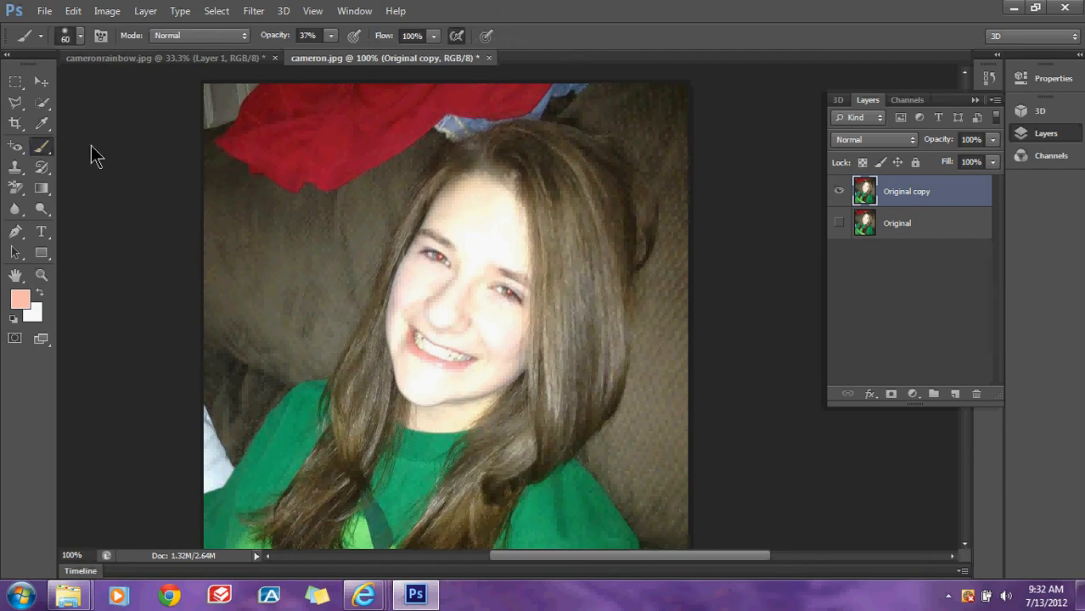
left_click(42, 37)
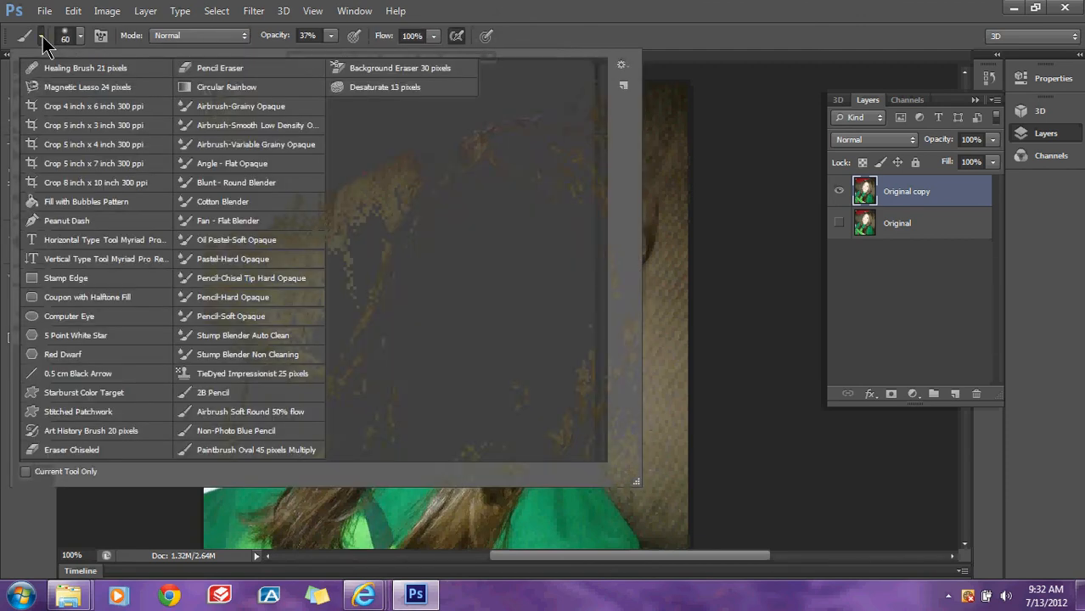
left_click(260, 414)
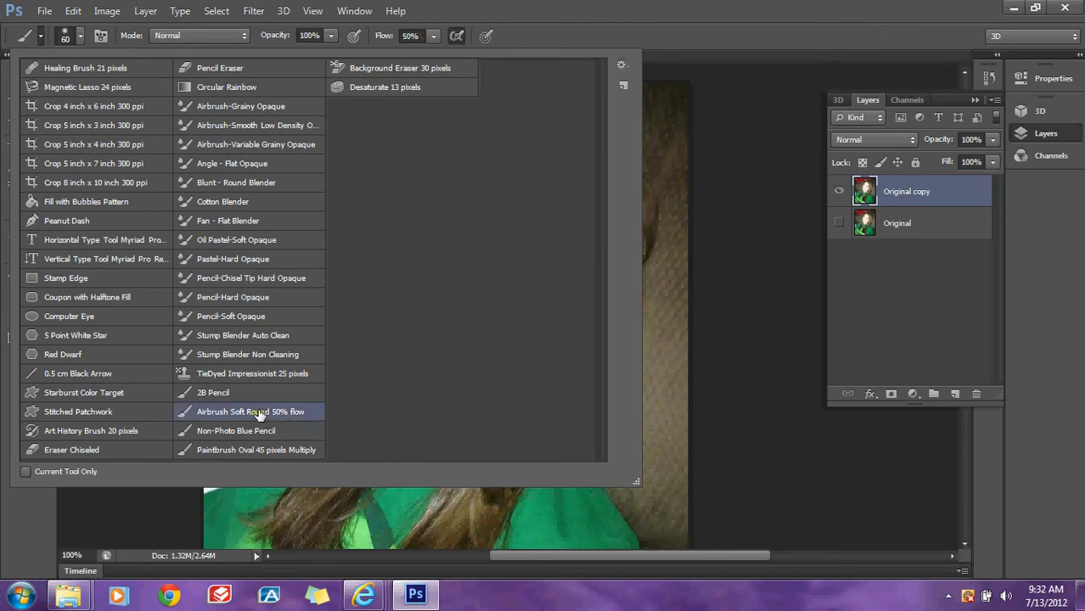
left_click(260, 411)
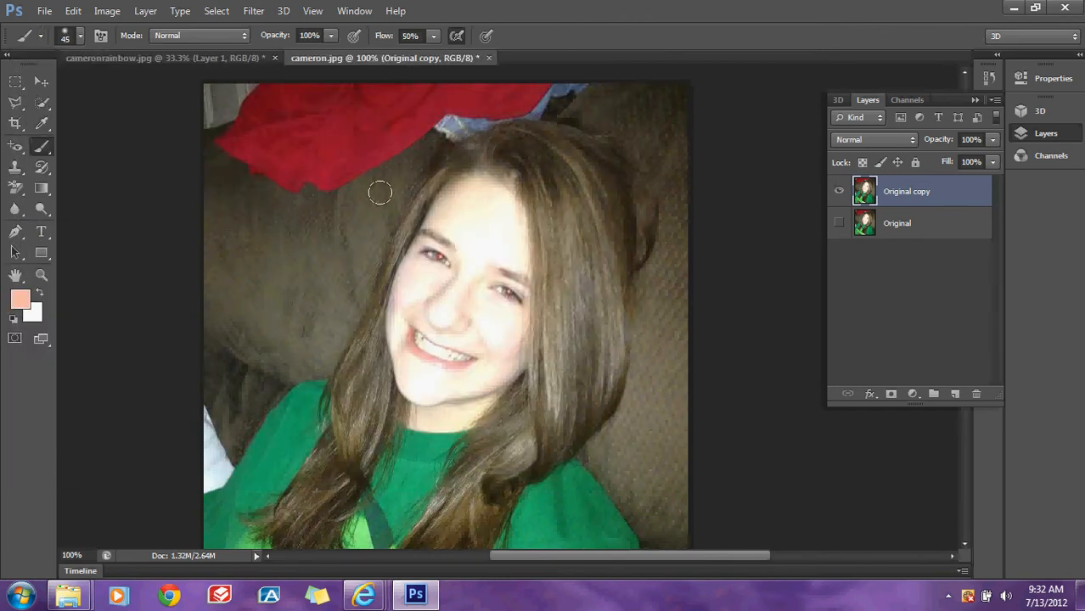
- Set the brush flow to 100%, opacity to 39% and blending mode to Soft Light
left_click(432, 34)
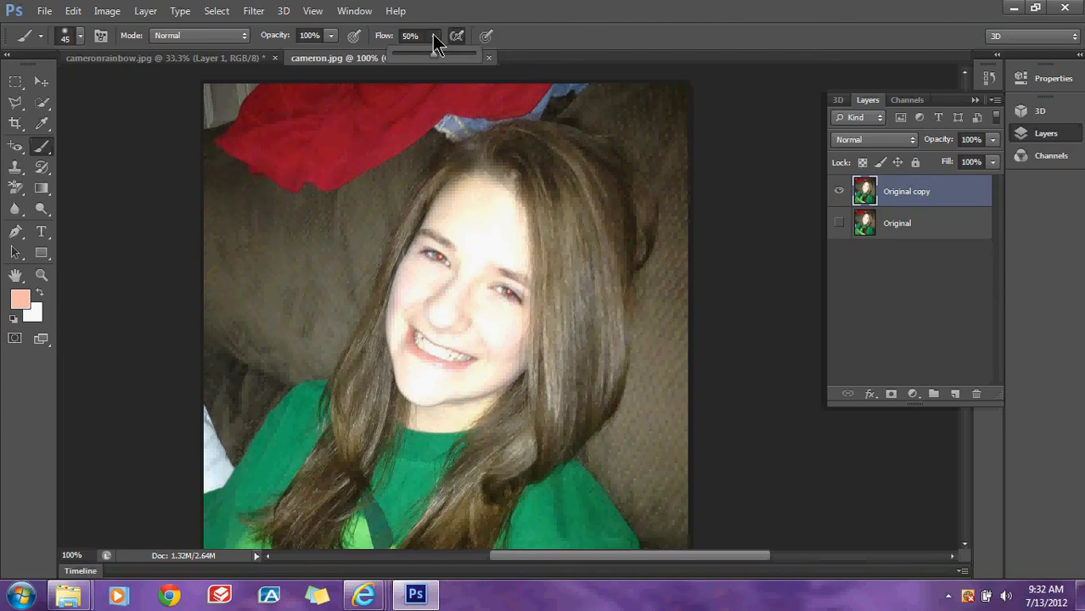
left_click_drag(456, 56, 475, 58)
left_click(329, 36)
left_click(282, 52)
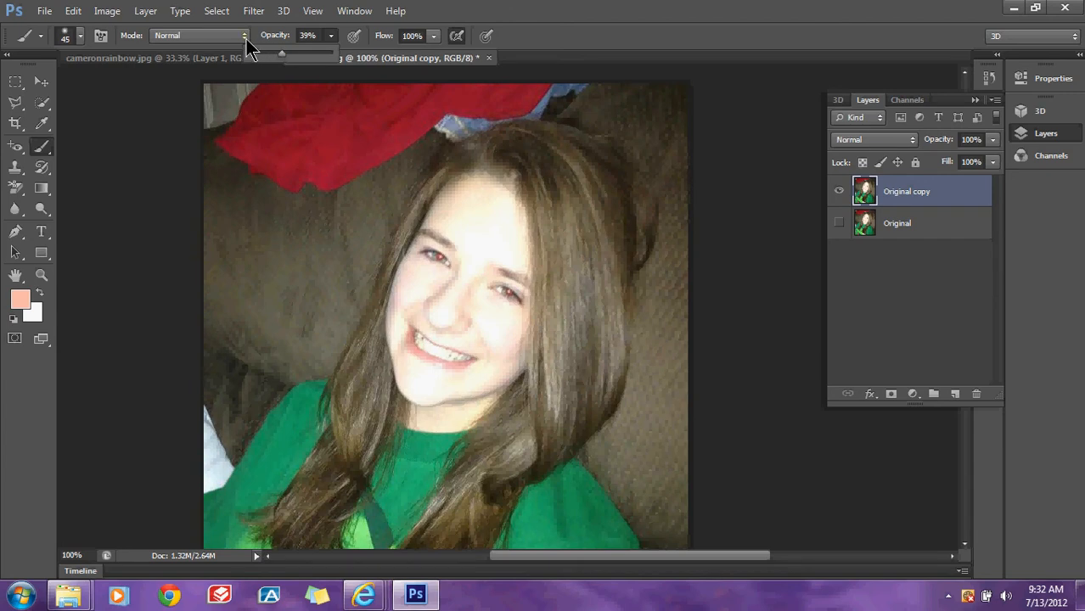
left_click(246, 39)
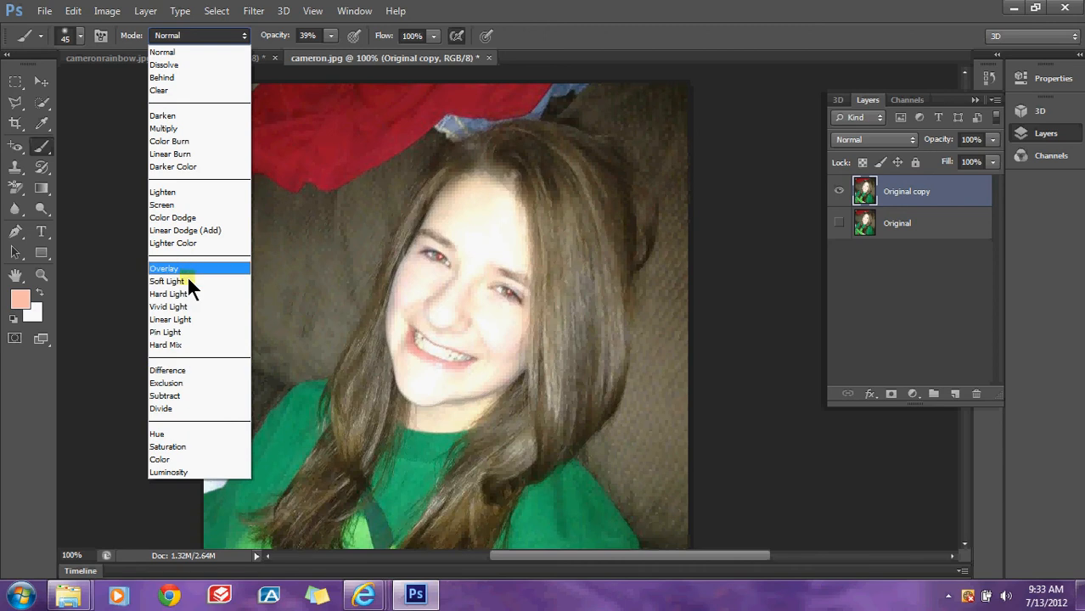
left_click(188, 283)
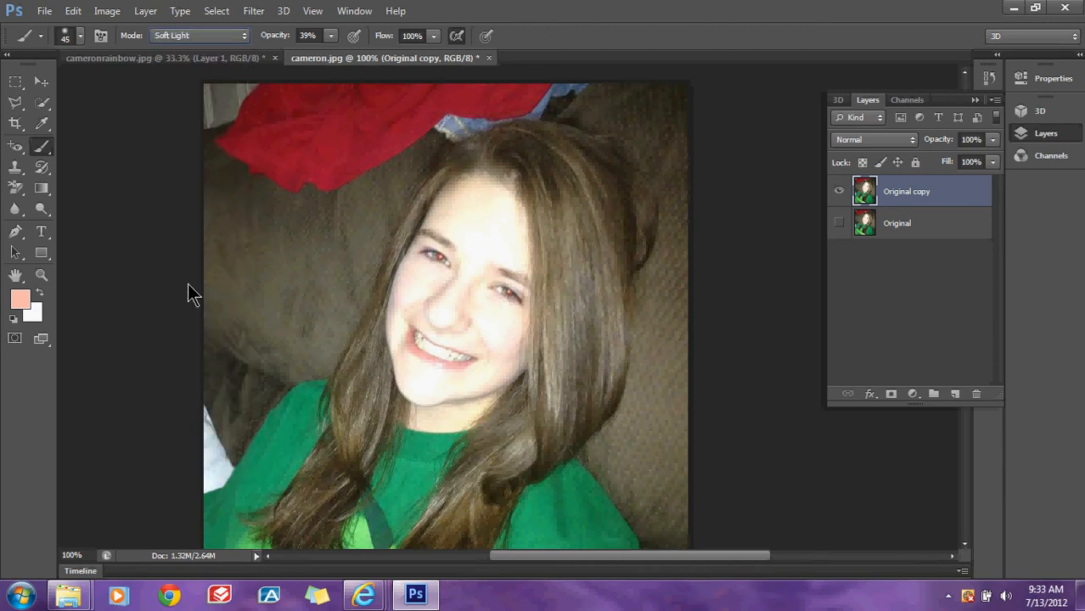
- Set the foreground colour to red-orange ff2800 and paint the hair strand along the right side of the face with a 45-pixel brush
left_click(22, 303)
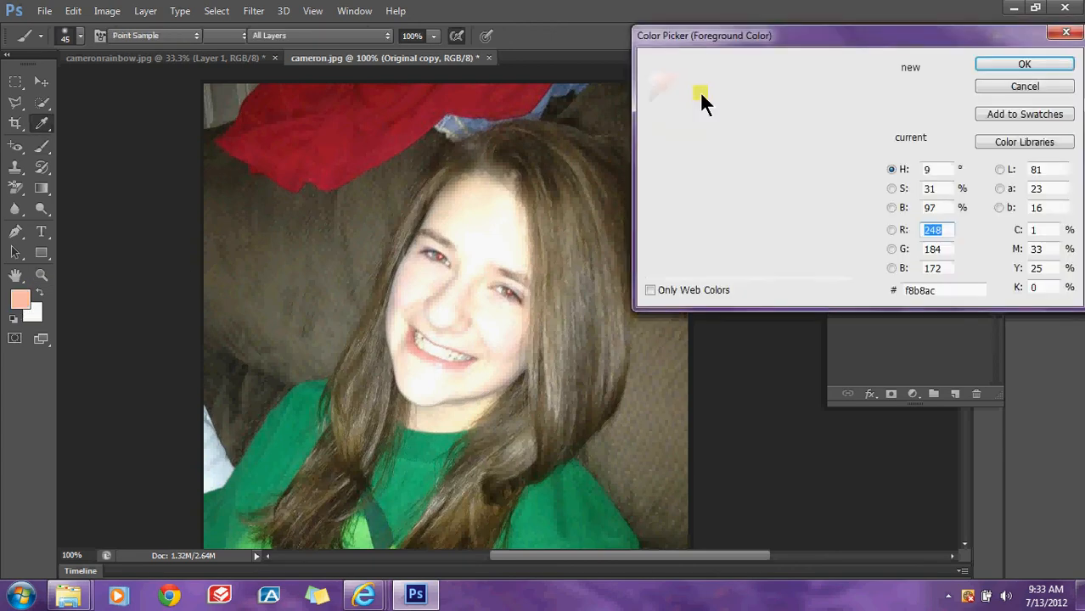
mouse_move(707, 78)
left_mouse_down()
mouse_move(832, 66)
mouse_move(860, 77)
mouse_move(857, 69)
left_mouse_up()
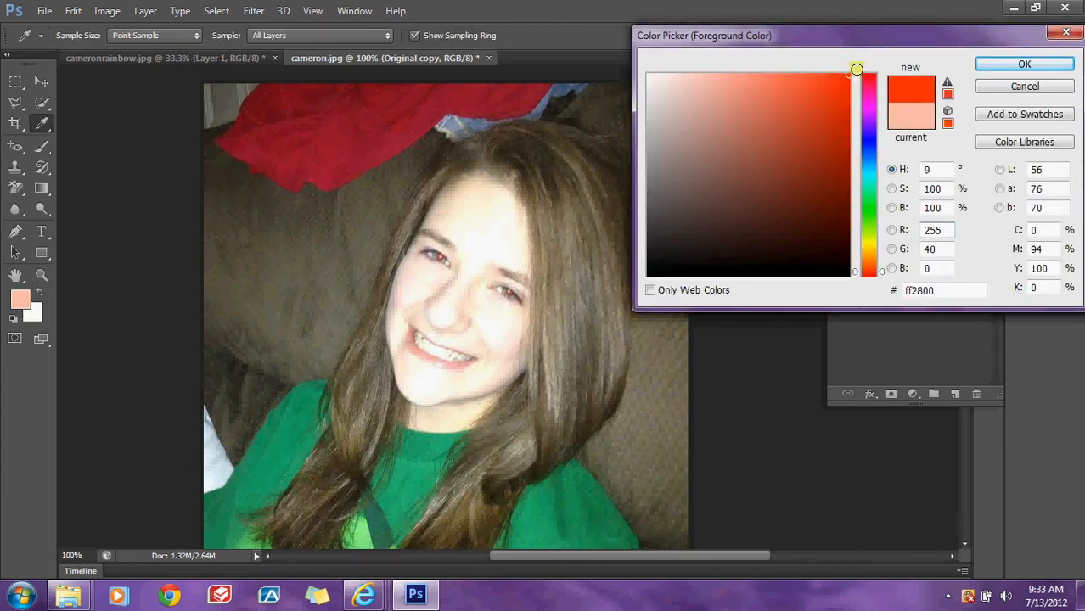
left_click(1000, 59)
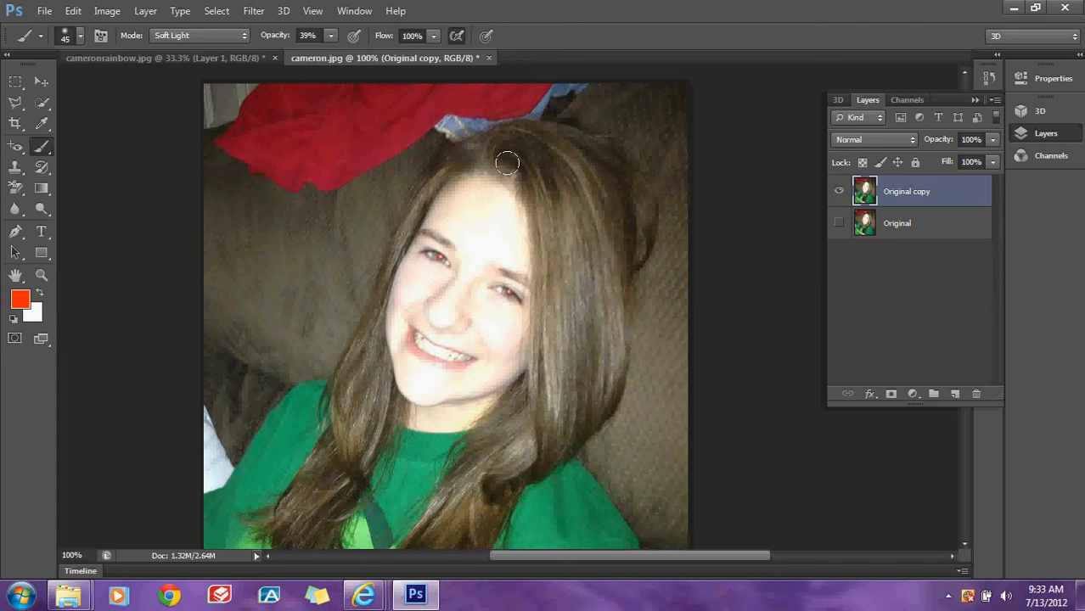
key("bracketleft")
key("bracketright")
mouse_move(498, 163)
left_mouse_down()
mouse_move(537, 203)
mouse_move(550, 287)
mouse_move(542, 385)
mouse_move(551, 408)
mouse_move(532, 451)
mouse_move(495, 484)
mouse_move(534, 439)
left_mouse_up()
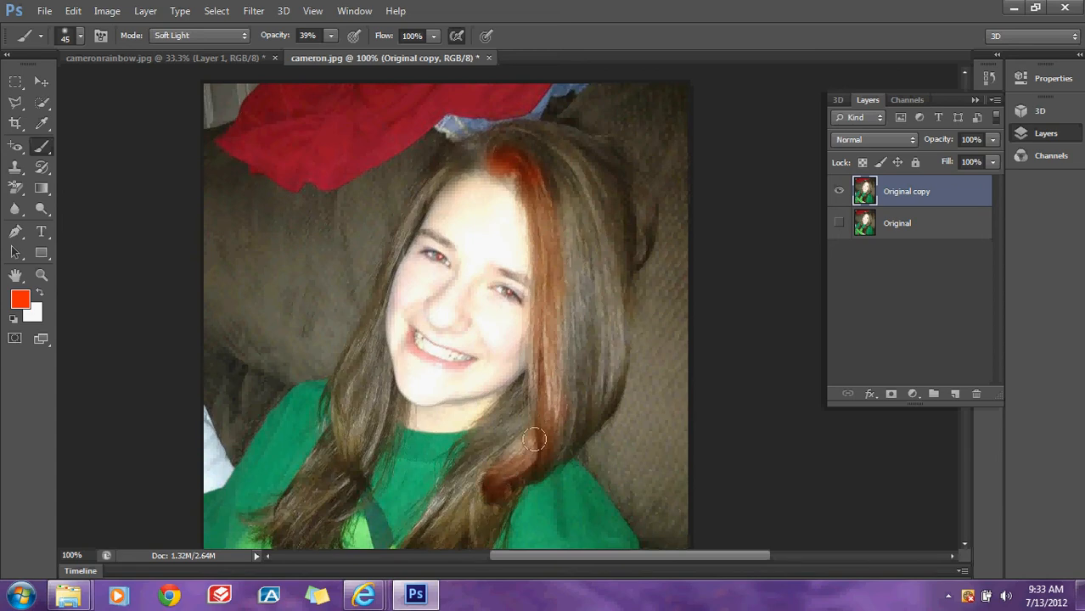
mouse_move(533, 202)
left_mouse_down()
mouse_move(531, 181)
mouse_move(548, 332)
mouse_move(540, 431)
mouse_move(513, 465)
left_mouse_up()
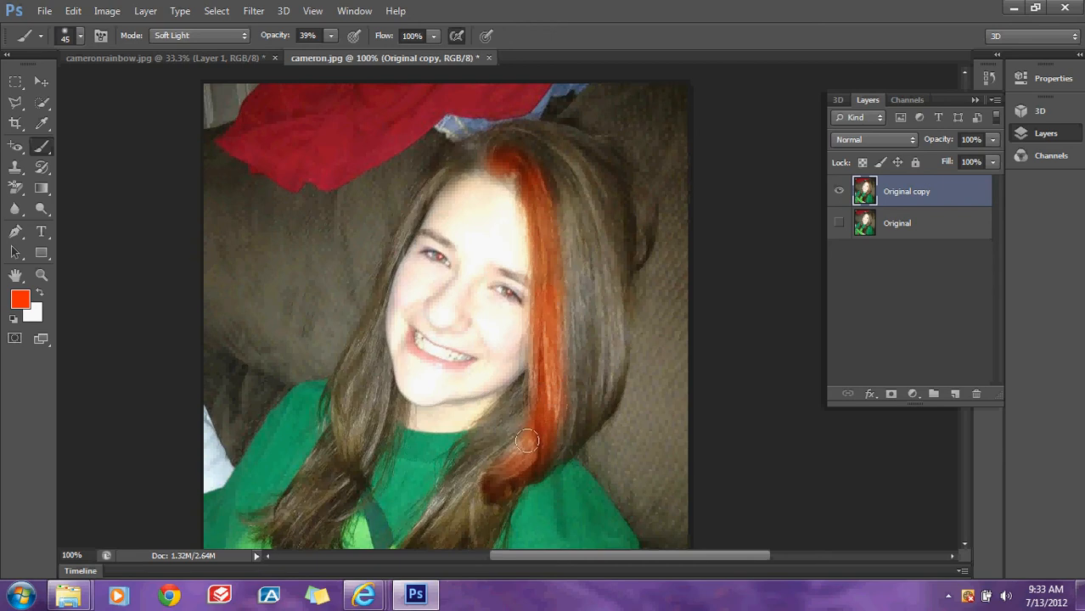
left_click_drag(516, 159, 477, 163)
- Reduce the brush to 25 pixels, paint the strand along the left side of the face red, and intensify the right strand
key("bracketleft")
mouse_move(482, 162)
left_mouse_down()
mouse_move(424, 195)
mouse_move(394, 259)
mouse_move(347, 386)
mouse_move(352, 455)
mouse_move(362, 358)
mouse_move(396, 252)
mouse_move(450, 174)
mouse_move(476, 172)
mouse_move(435, 188)
mouse_move(329, 408)
mouse_move(327, 423)
mouse_move(349, 424)
mouse_move(354, 467)
left_mouse_up()
key("bracketleft")
left_click(355, 470)
mouse_move(351, 465)
left_mouse_down()
mouse_move(355, 381)
mouse_move(372, 342)
mouse_move(329, 419)
mouse_move(357, 360)
left_mouse_up()
mouse_move(370, 335)
left_mouse_down()
mouse_move(394, 252)
mouse_move(452, 179)
left_mouse_up()
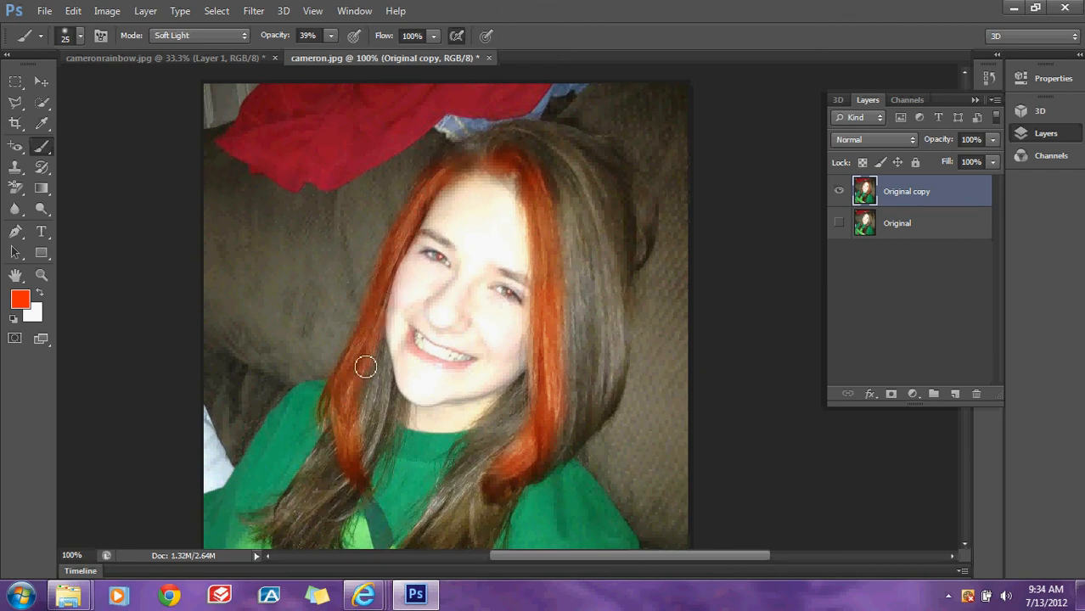
mouse_move(518, 175)
left_mouse_down()
mouse_move(524, 198)
mouse_move(498, 182)
mouse_move(496, 165)
mouse_move(540, 221)
mouse_move(547, 212)
mouse_move(540, 411)
mouse_move(513, 468)
mouse_move(485, 457)
left_mouse_up()
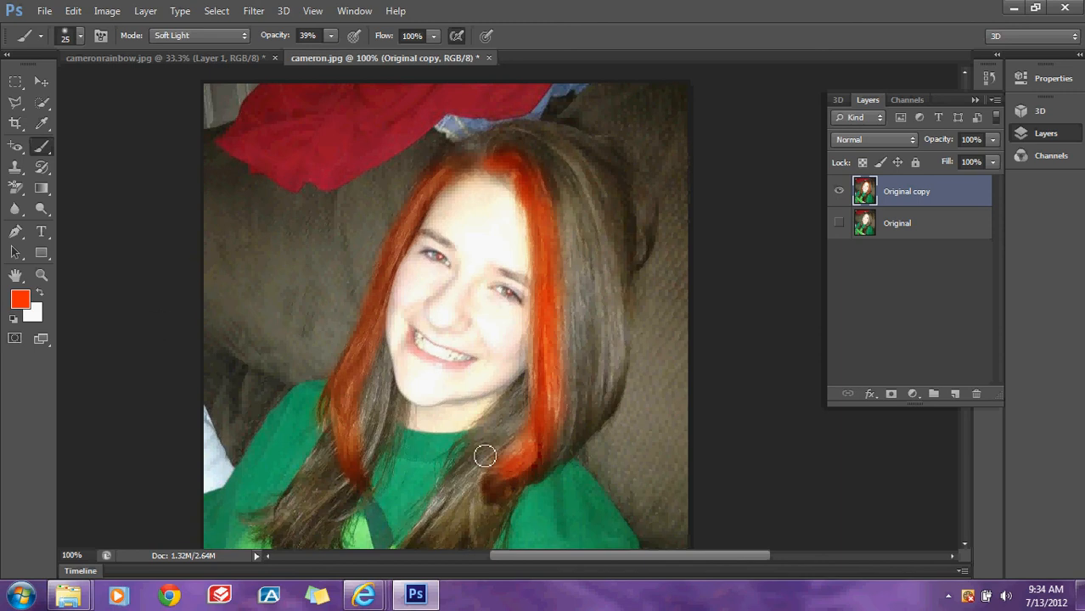
- Change the foreground colour to orange ff5400 and paint strands bordering the red hair on both sides of the face
left_click(25, 300)
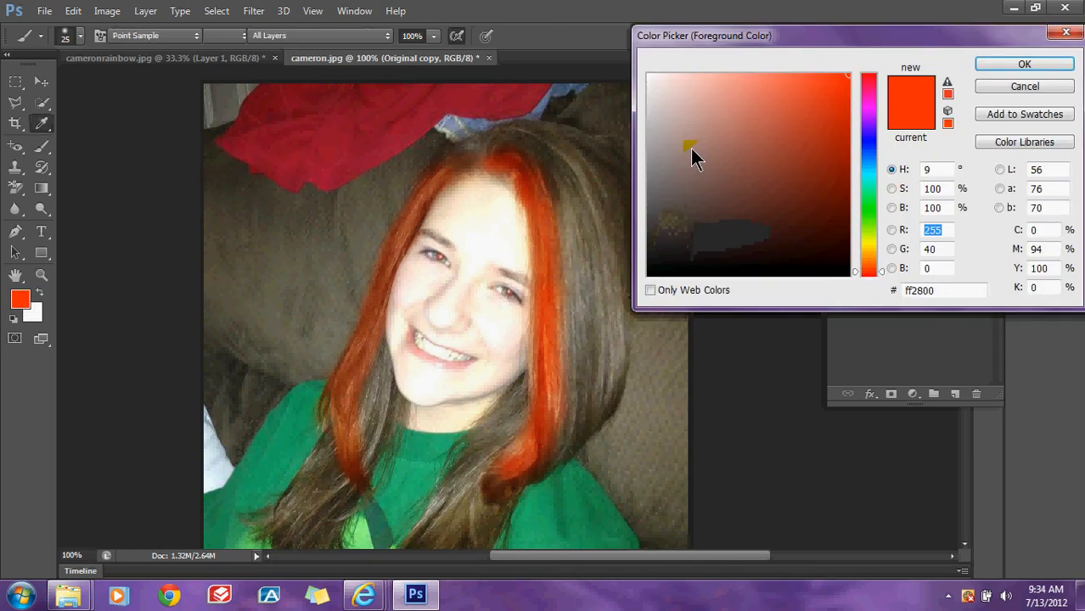
left_click(870, 266)
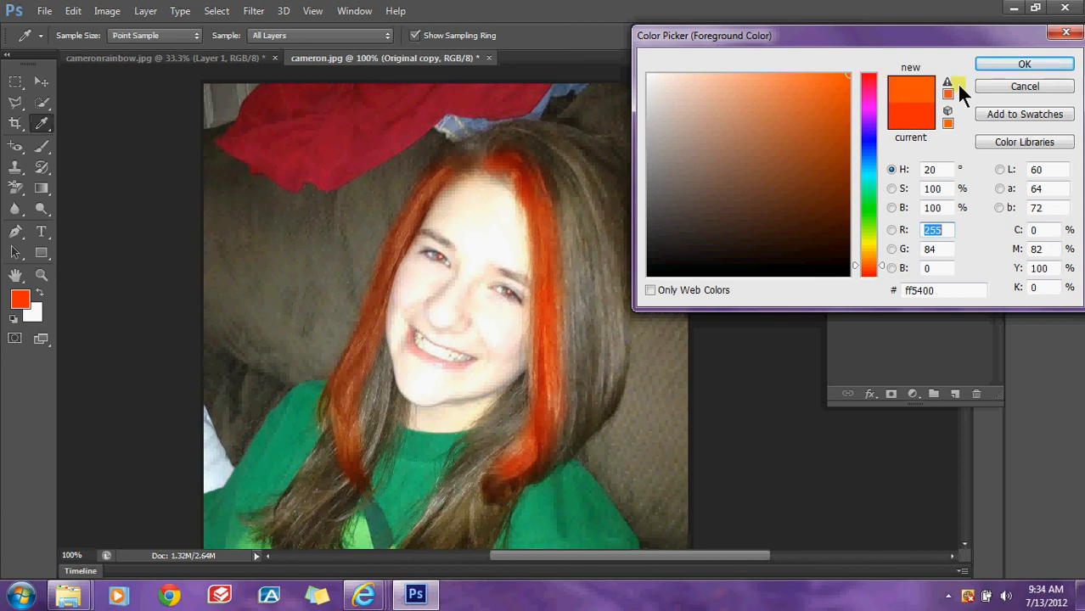
left_click(1025, 64)
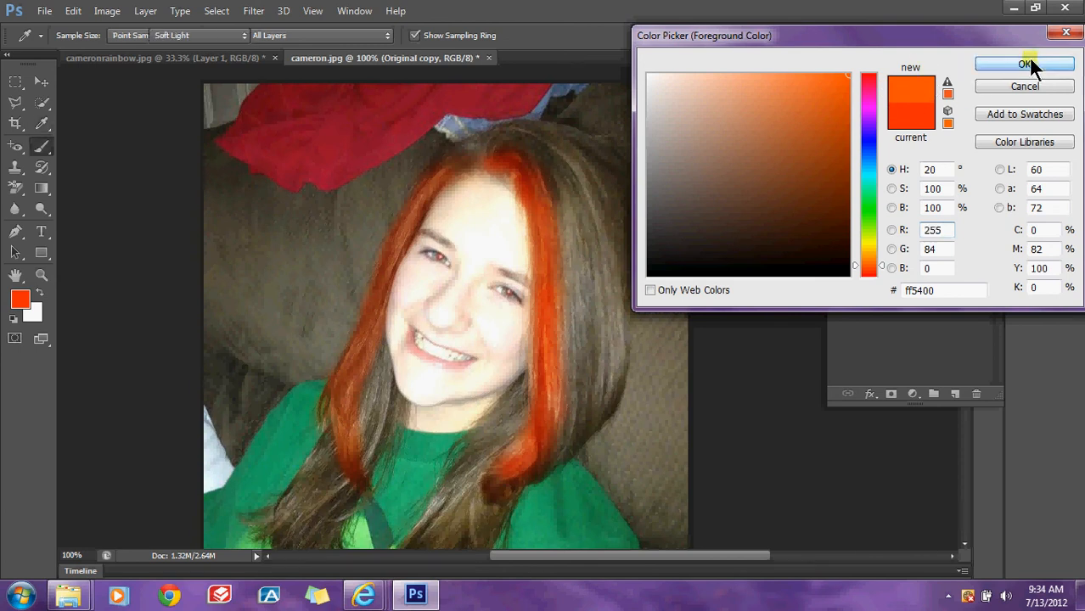
mouse_move(493, 151)
left_mouse_down()
mouse_move(552, 169)
mouse_move(569, 241)
mouse_move(571, 431)
mouse_move(545, 469)
mouse_move(562, 456)
mouse_move(576, 394)
mouse_move(561, 222)
mouse_move(551, 194)
mouse_move(493, 152)
mouse_move(521, 142)
mouse_move(564, 194)
mouse_move(572, 230)
mouse_move(565, 437)
left_mouse_up()
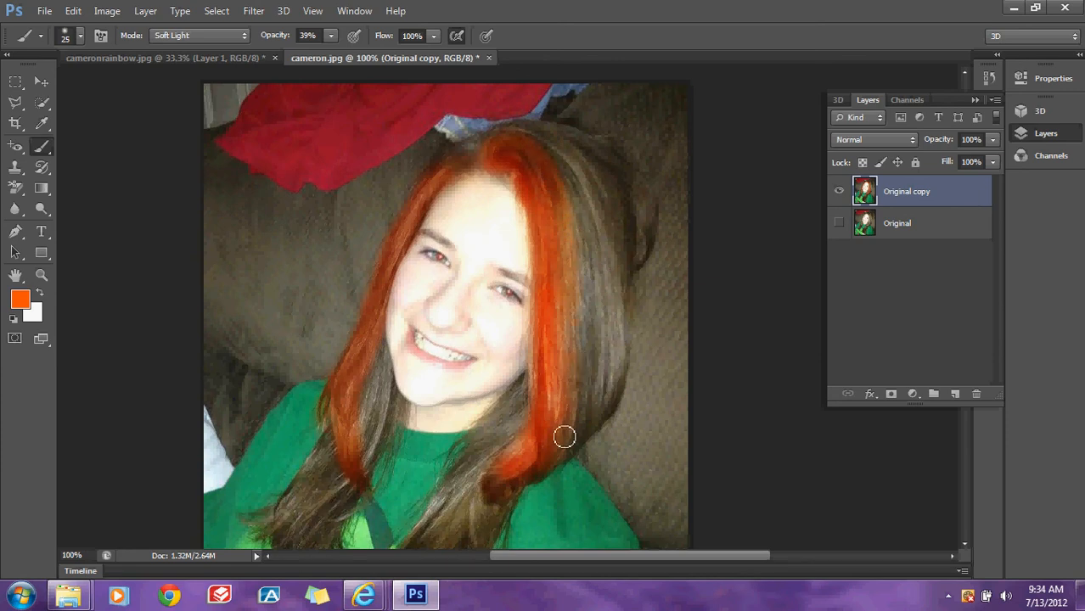
mouse_move(483, 145)
left_mouse_down()
mouse_move(436, 169)
mouse_move(474, 154)
left_mouse_up()
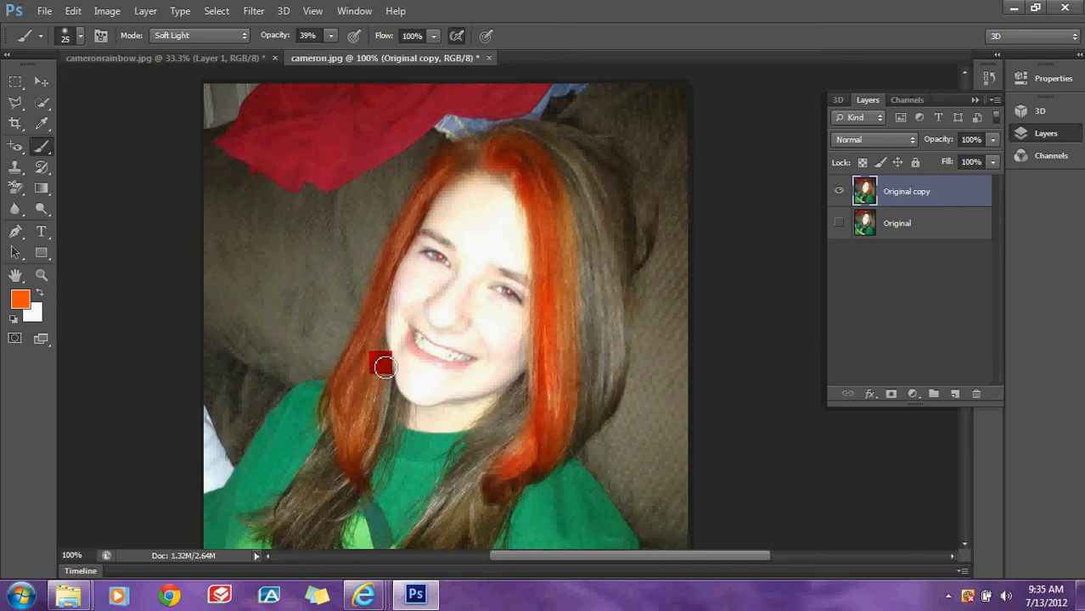
left_click(391, 314)
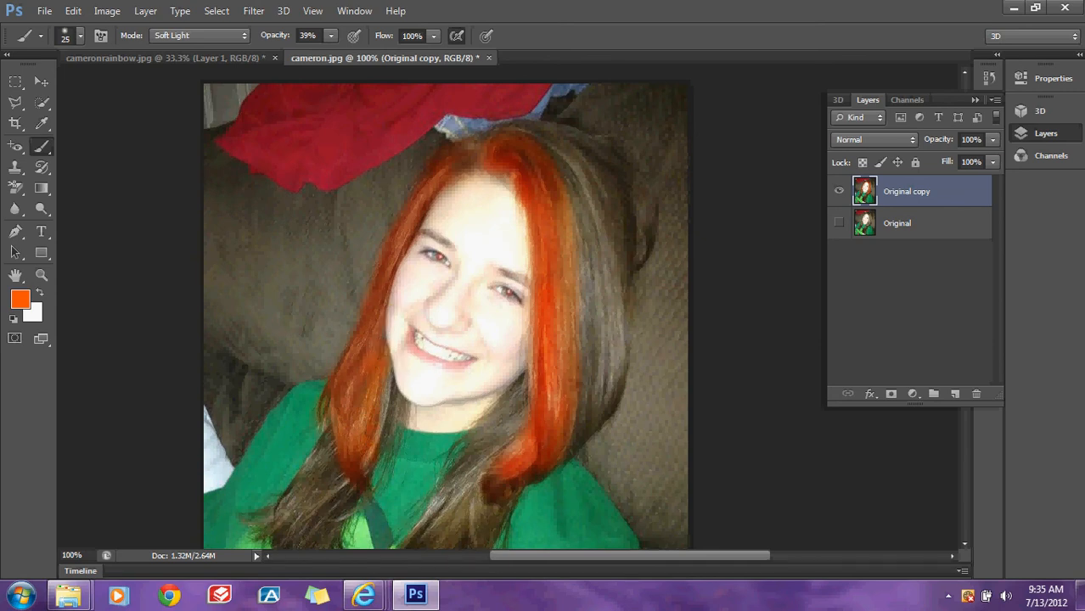
- Change the foreground colour to yellow f0ff00 and paint strands next to the orange hair on both sides of the face
left_click(24, 300)
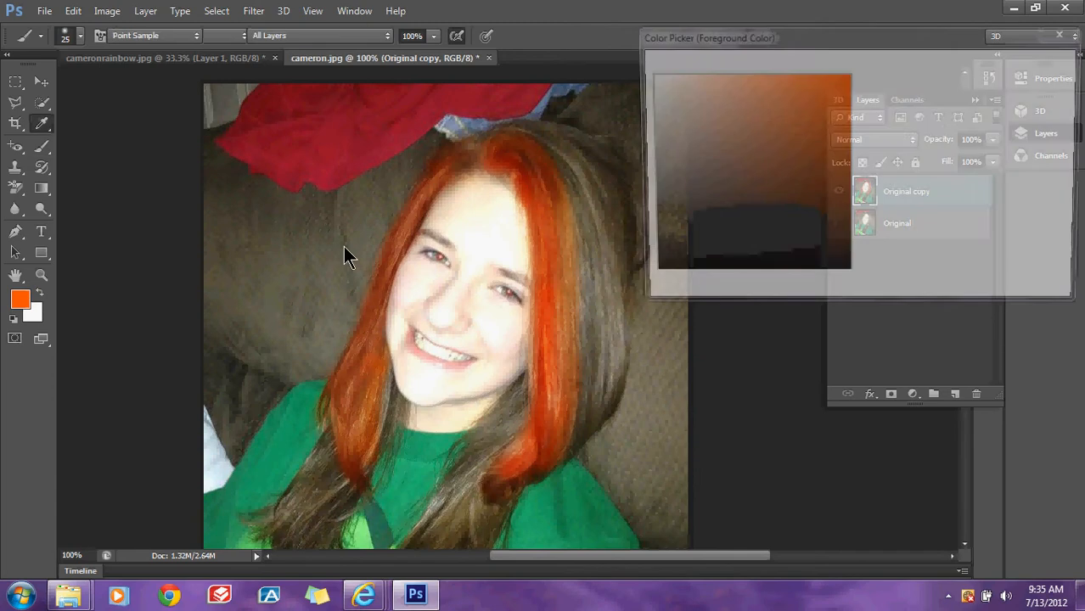
left_click(867, 241)
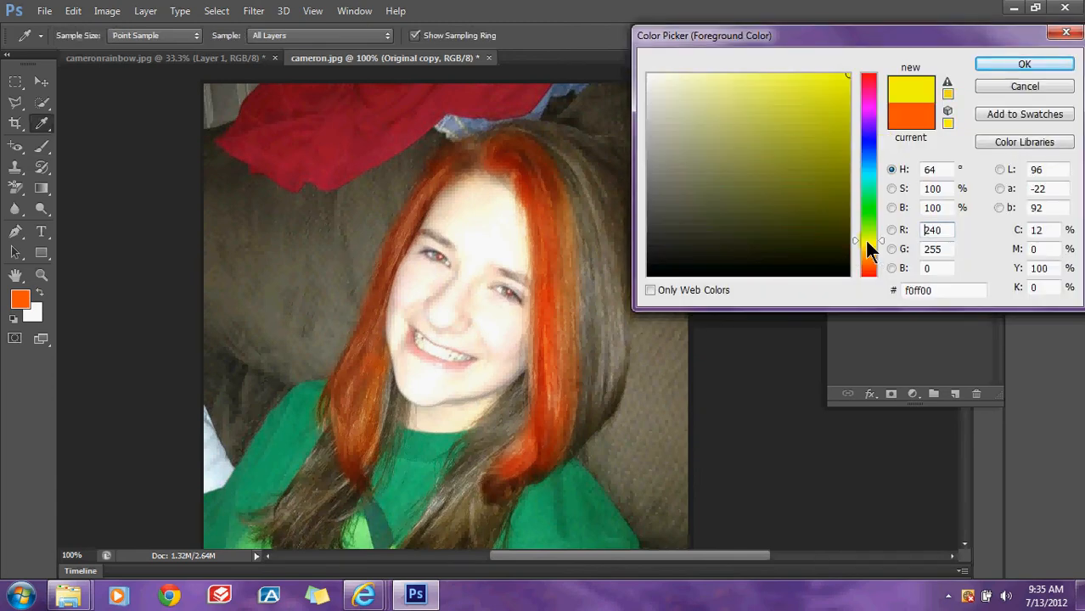
left_click(1010, 63)
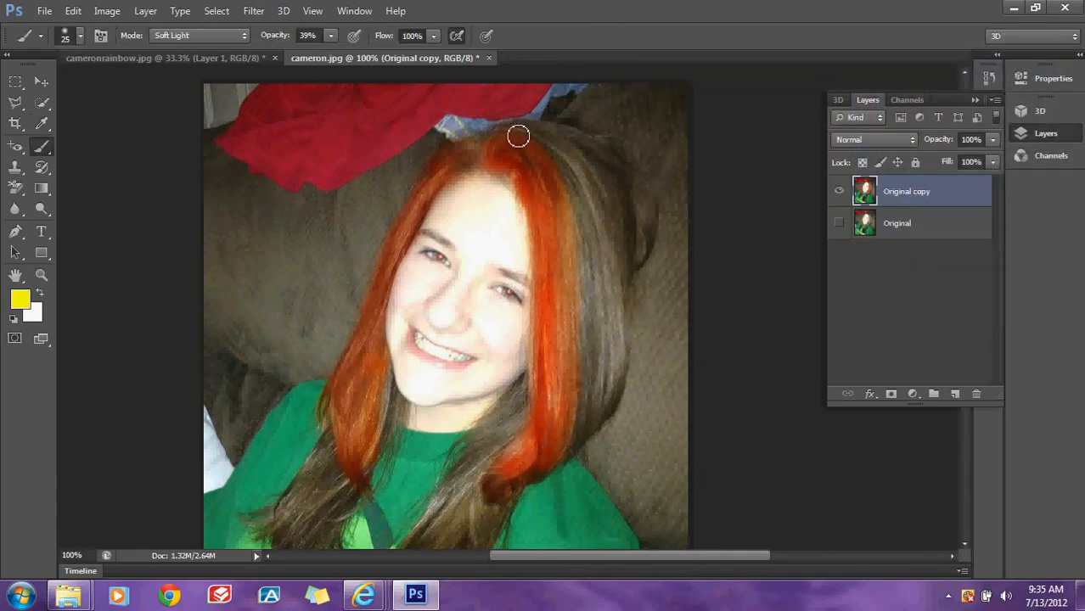
mouse_move(504, 133)
left_mouse_down()
mouse_move(540, 133)
mouse_move(582, 209)
mouse_move(592, 410)
mouse_move(570, 461)
mouse_move(588, 392)
mouse_move(578, 207)
mouse_move(543, 144)
mouse_move(466, 150)
mouse_move(493, 140)
left_mouse_up()
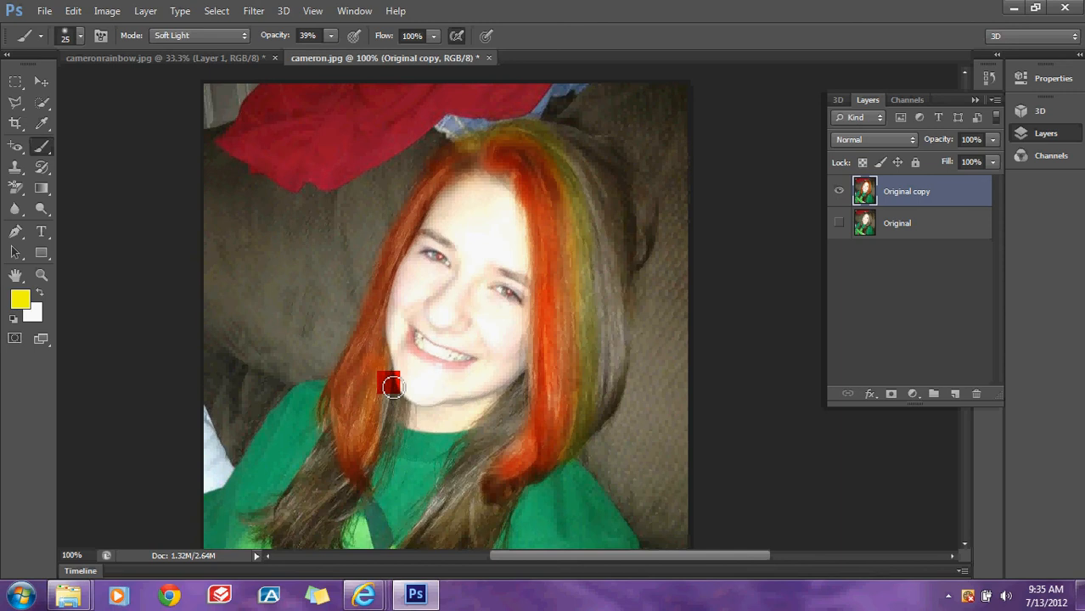
mouse_move(394, 381)
left_mouse_down()
mouse_move(376, 472)
mouse_move(398, 401)
mouse_move(377, 457)
mouse_move(288, 553)
mouse_move(354, 486)
mouse_move(285, 554)
left_mouse_up()
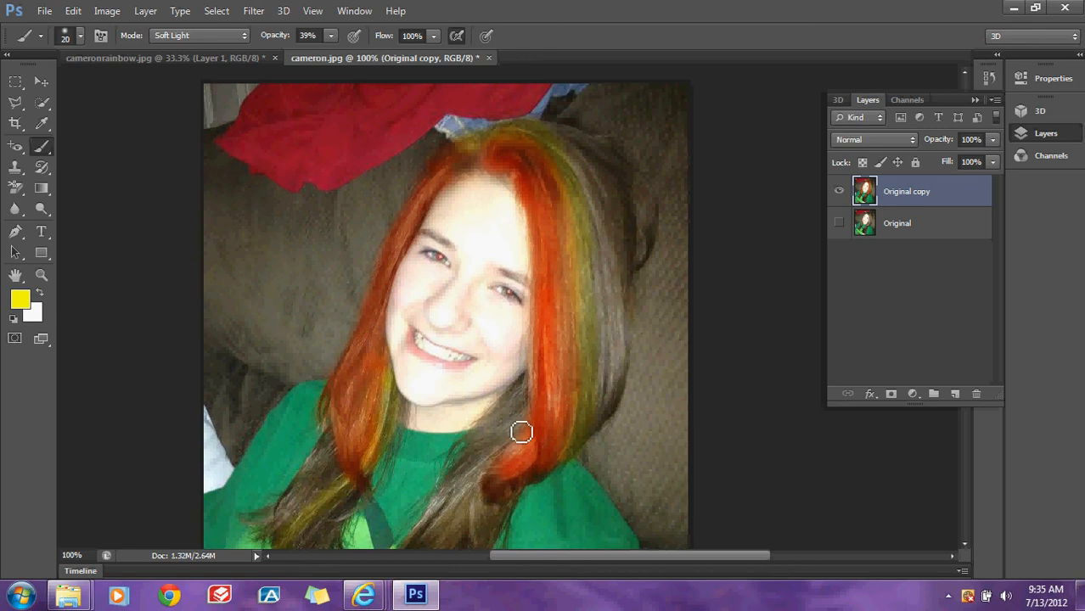
- Add yellow to the lower hair ends, change the foreground colour to green, and paint strands beside the yellow hair on both sides
mouse_move(562, 399)
left_mouse_down()
mouse_move(551, 455)
mouse_move(562, 462)
mouse_move(485, 494)
mouse_move(482, 540)
left_mouse_up()
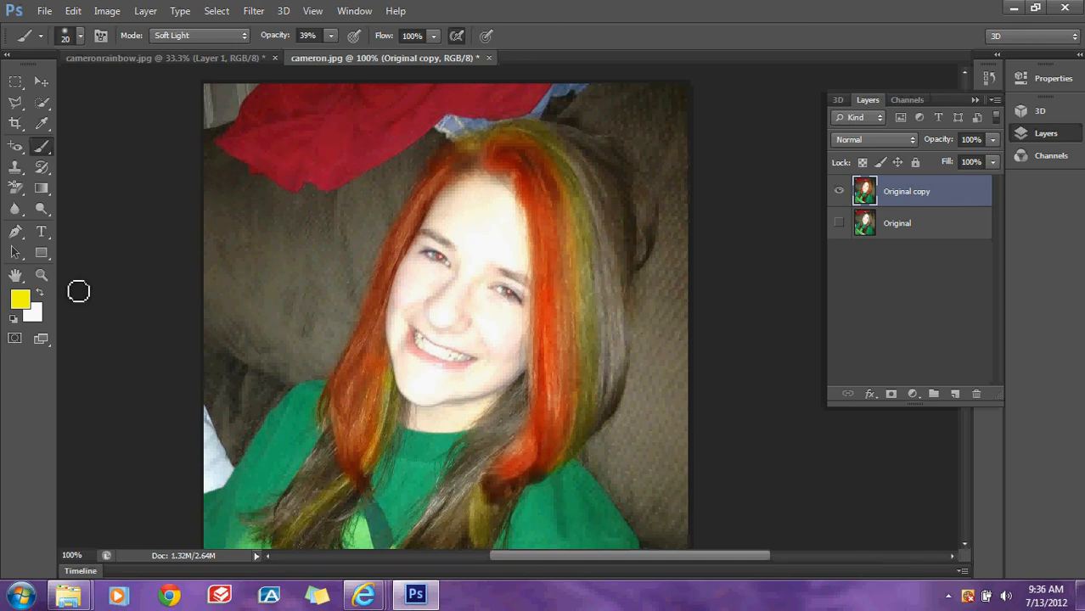
left_click(19, 301)
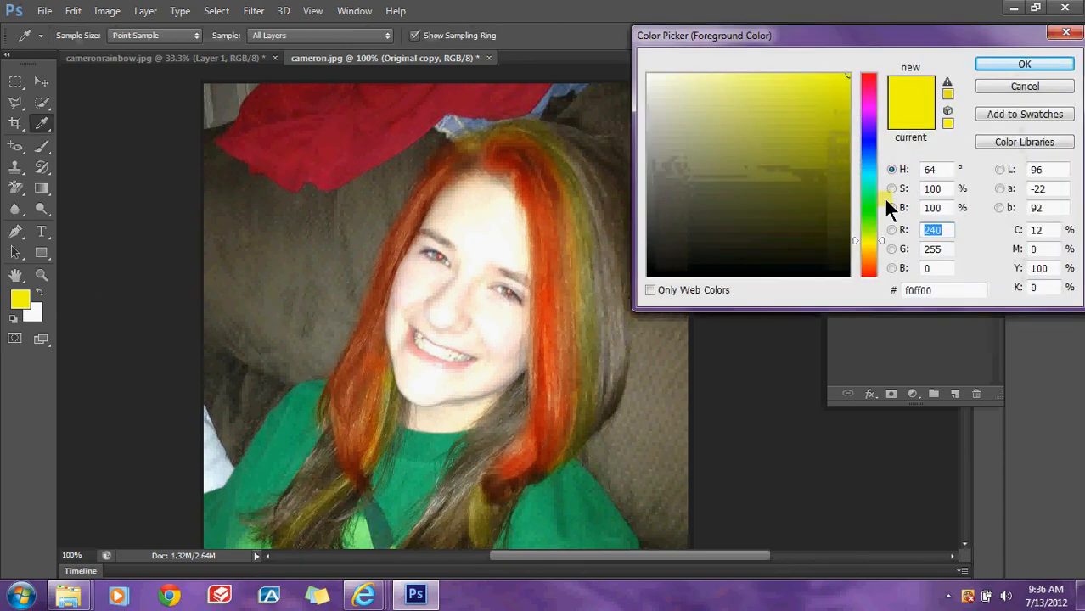
left_click(870, 209)
left_click(1012, 60)
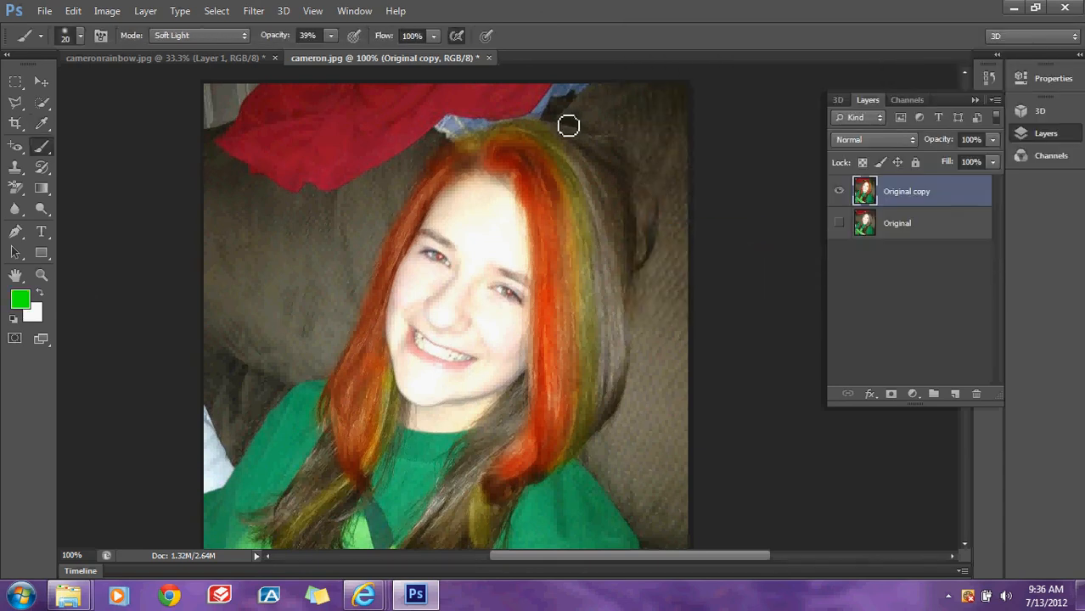
mouse_move(560, 133)
left_mouse_down()
mouse_move(618, 308)
mouse_move(606, 418)
mouse_move(612, 271)
mouse_move(604, 425)
mouse_move(608, 233)
mouse_move(582, 162)
mouse_move(561, 151)
mouse_move(609, 232)
mouse_move(602, 426)
mouse_move(605, 281)
left_mouse_up()
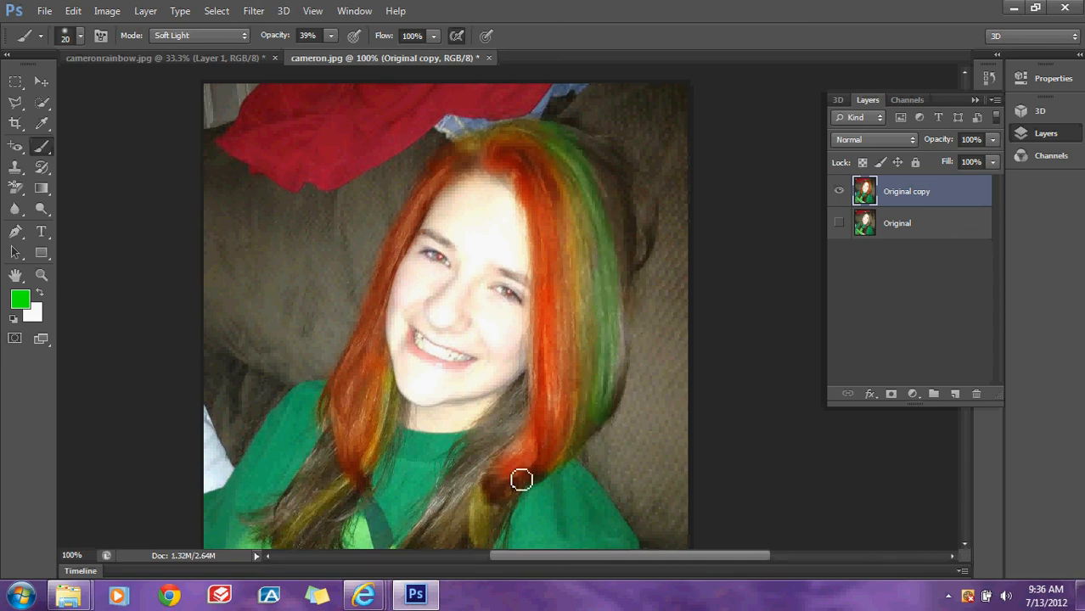
mouse_move(527, 425)
left_mouse_down()
mouse_move(472, 453)
mouse_move(511, 443)
mouse_move(523, 419)
mouse_move(454, 477)
mouse_move(466, 458)
mouse_move(520, 426)
mouse_move(459, 482)
mouse_move(365, 496)
mouse_move(317, 487)
mouse_move(341, 473)
mouse_move(267, 533)
mouse_move(335, 472)
mouse_move(269, 536)
mouse_move(352, 468)
left_mouse_up()
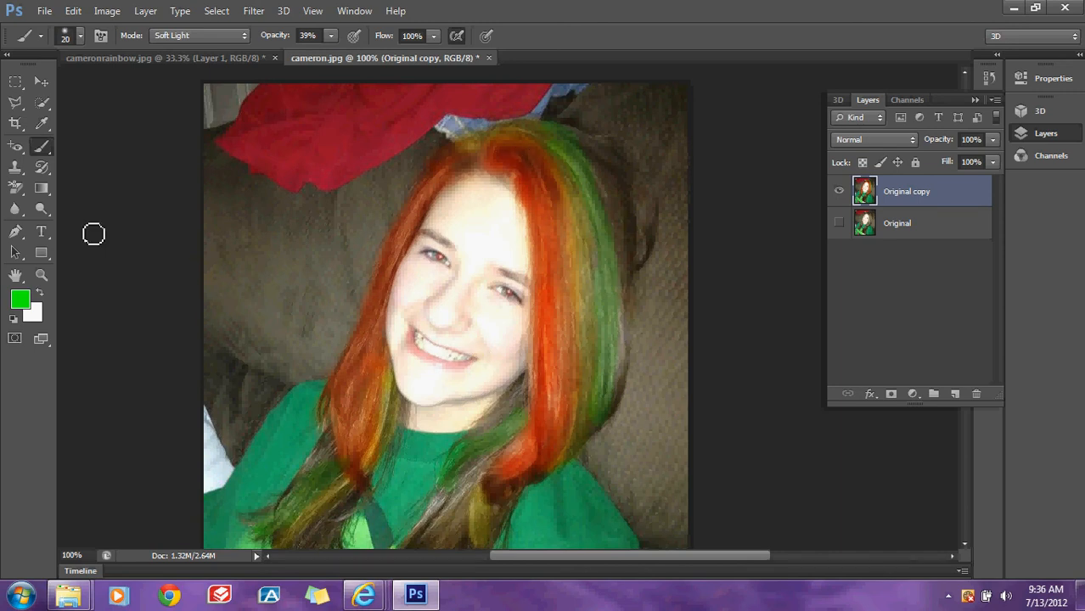
- Blur the coloured strands at the crown with the Blur tool at 50% strength
left_click_drag(15, 212, 75, 230)
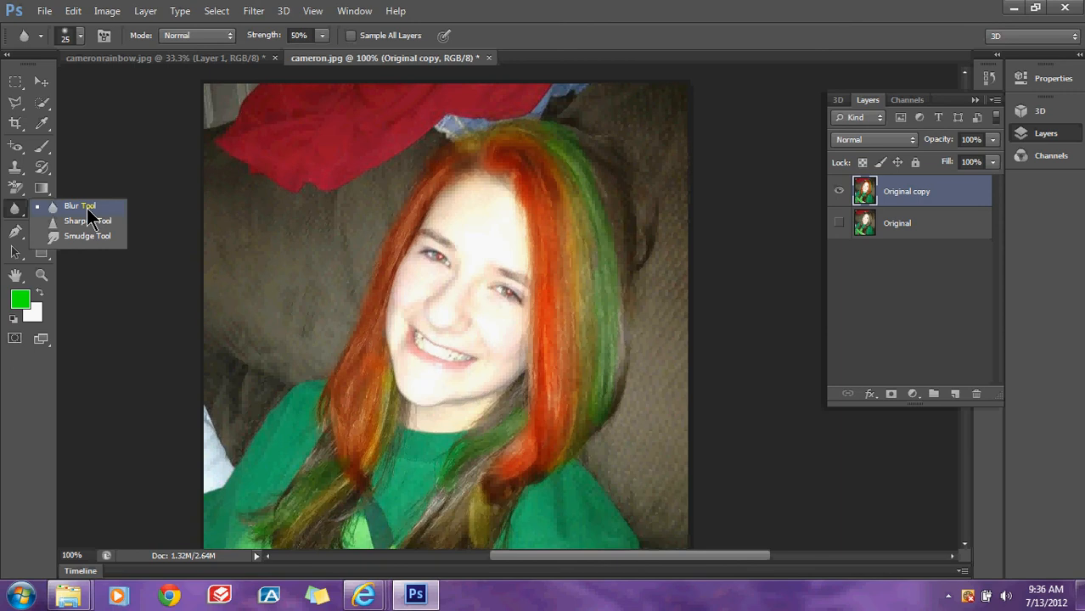
left_click(88, 209)
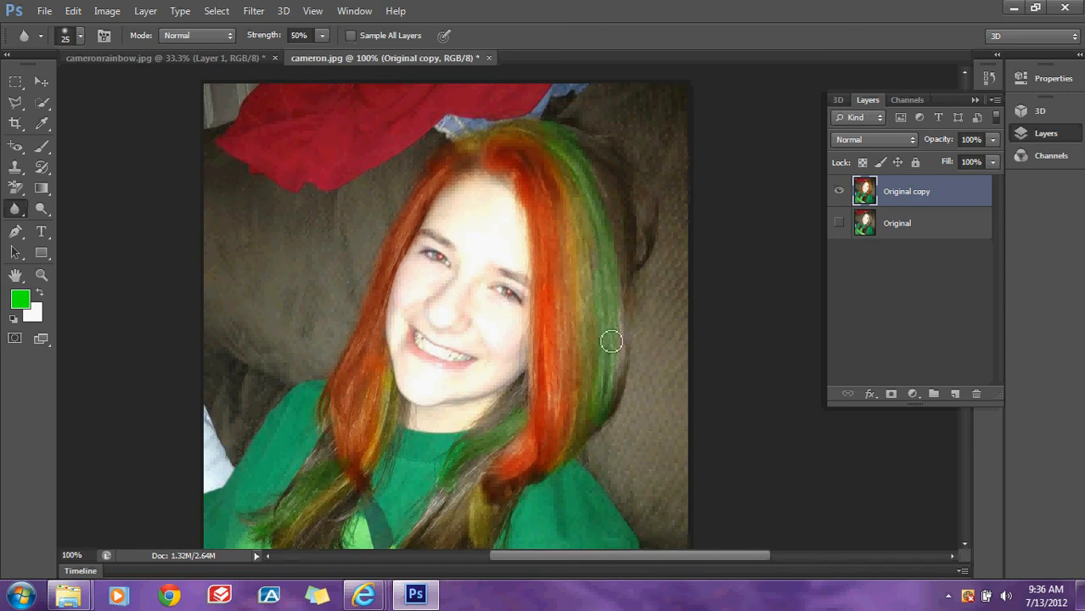
mouse_move(475, 153)
left_mouse_down()
mouse_move(448, 159)
mouse_move(489, 140)
left_mouse_up()
- Clean up stray colour along the forehead hairline using the History Brush at 25 pixels and 100% opacity
left_click(41, 277)
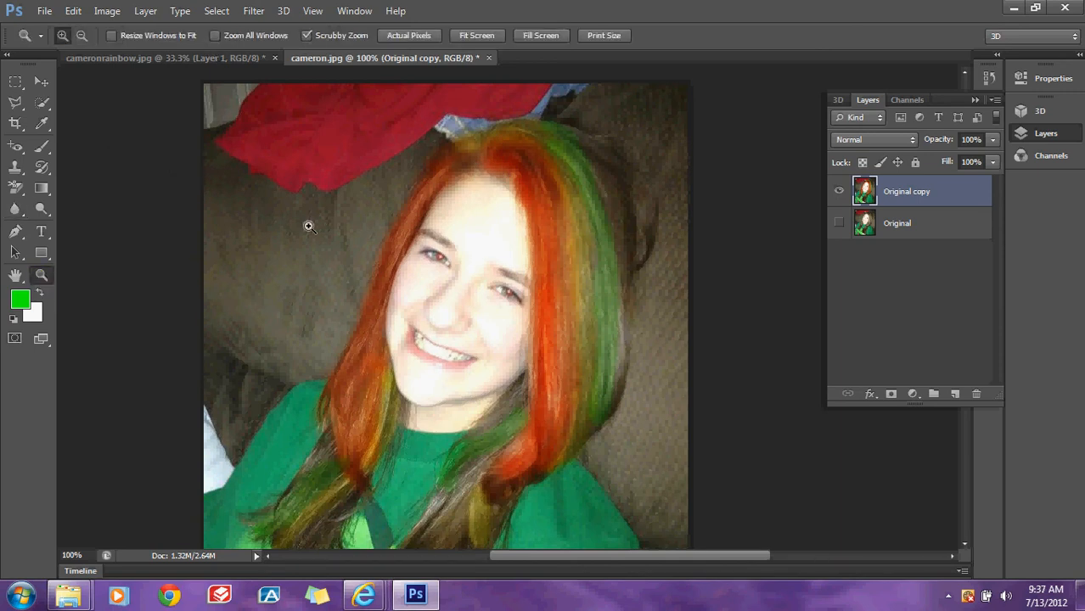
left_click_drag(459, 199, 497, 188)
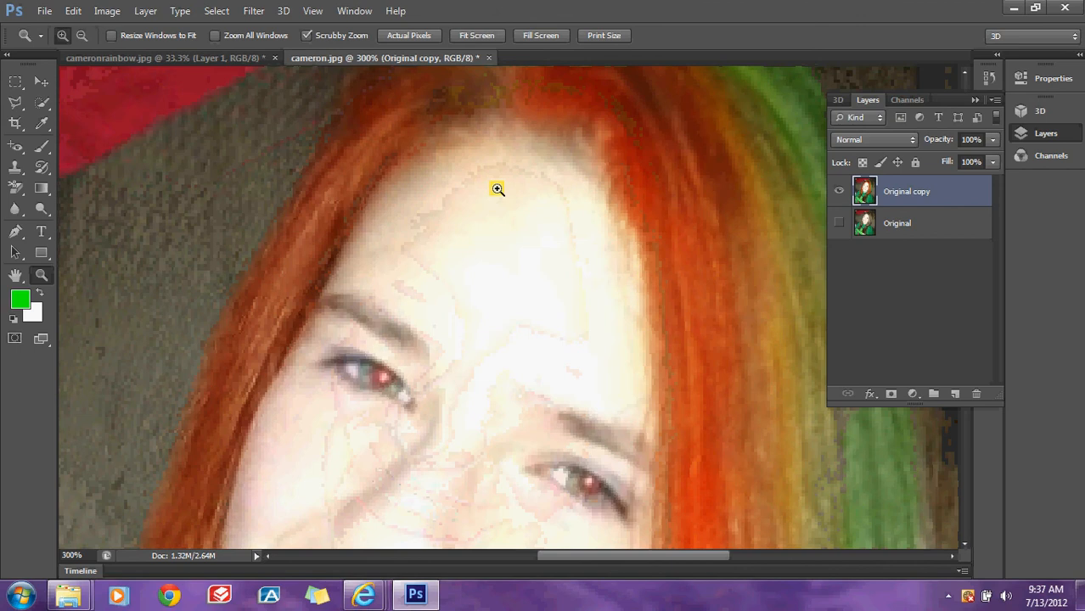
left_click(43, 170)
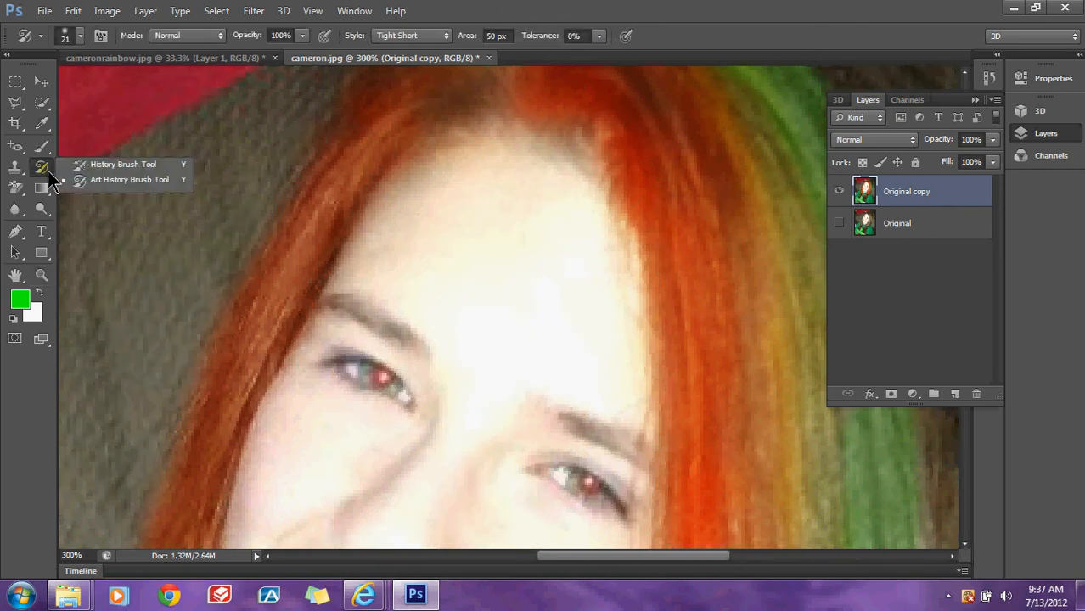
left_click(95, 166)
mouse_move(469, 144)
left_mouse_down()
mouse_move(435, 152)
mouse_move(465, 137)
mouse_move(421, 148)
mouse_move(405, 167)
mouse_move(482, 140)
mouse_move(543, 163)
left_mouse_up()
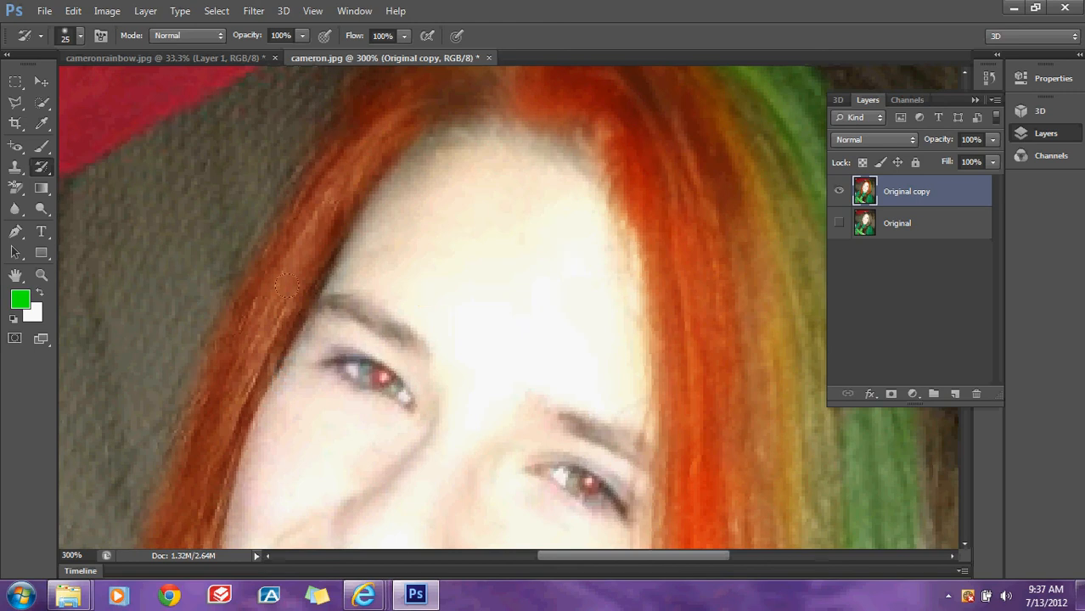
- Merge the Original copy and Original layers into one and flatten the image
left_click(42, 275)
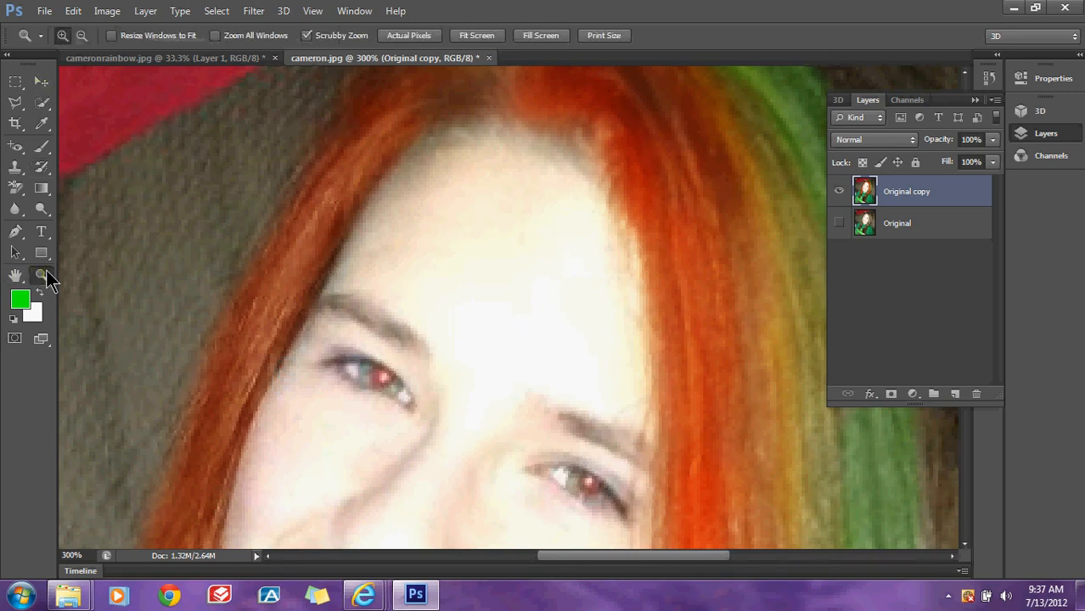
left_click(81, 35)
left_click(516, 415)
left_click(516, 415)
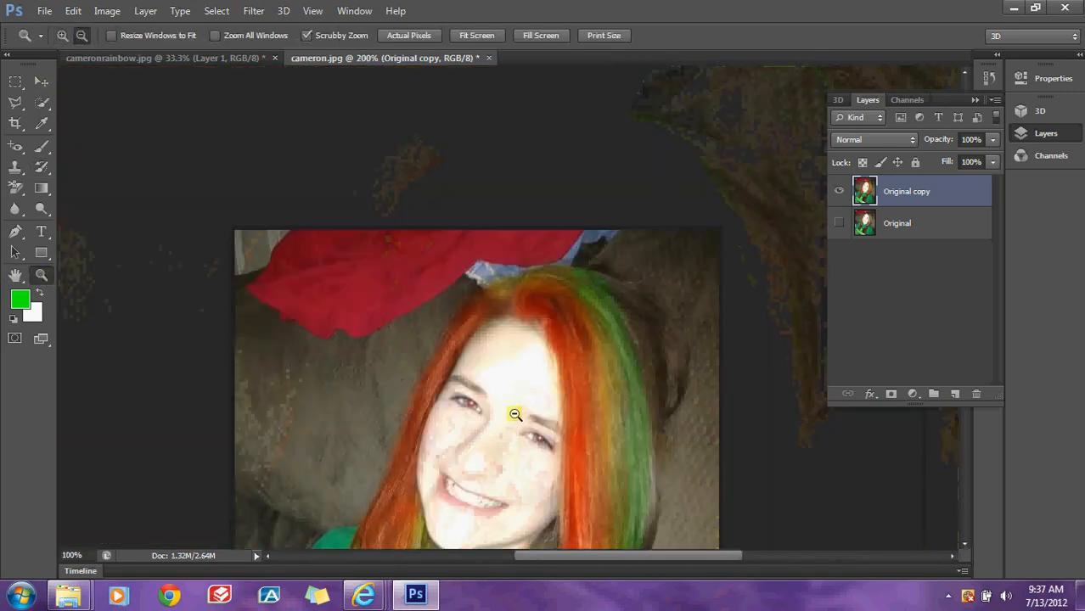
left_click(514, 414)
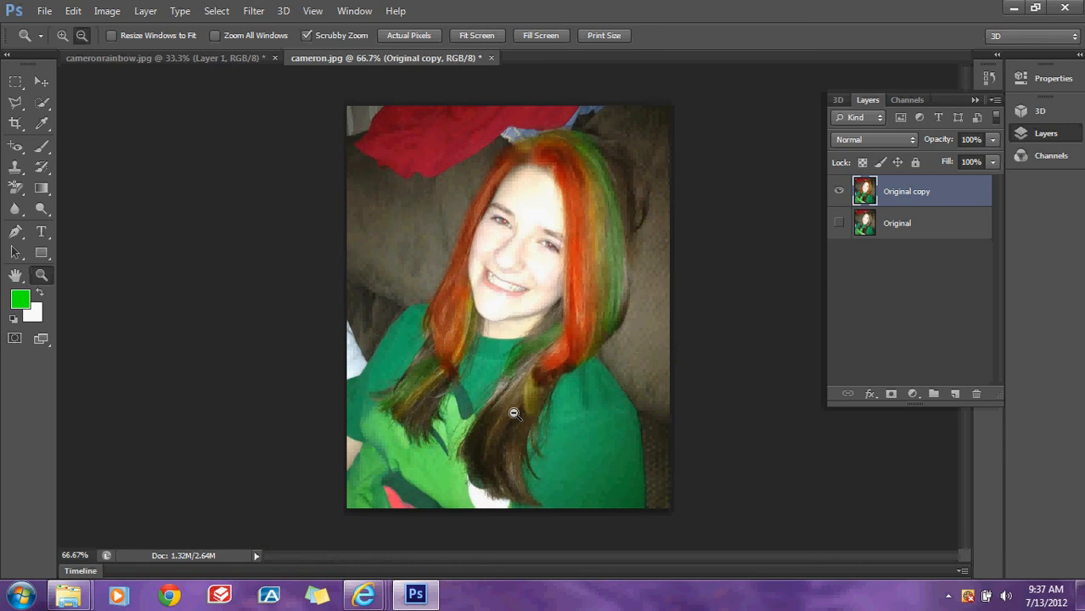
left_click(513, 410)
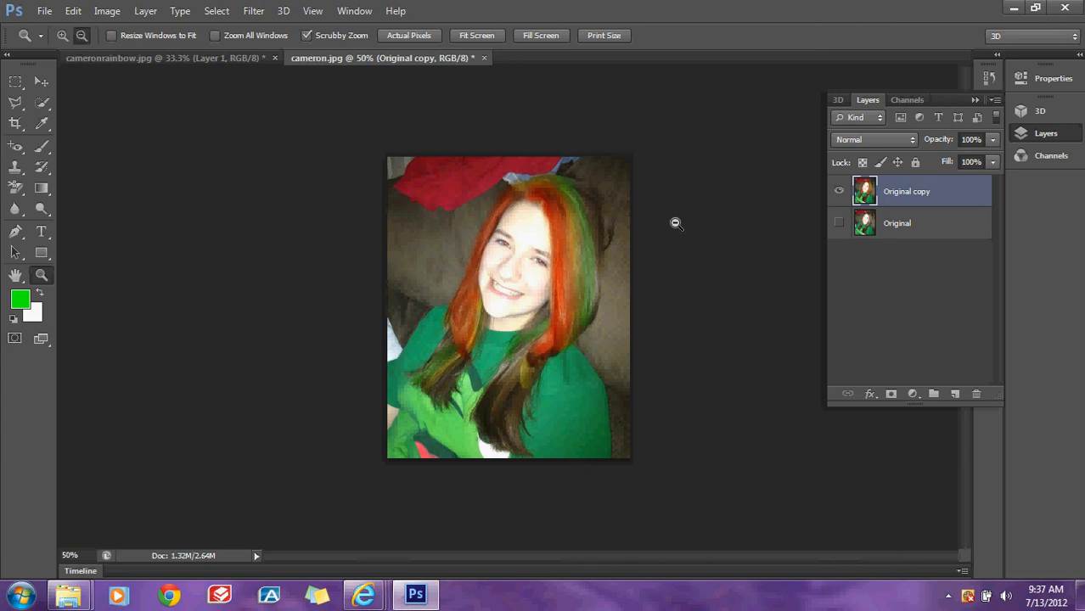
right_click(930, 193)
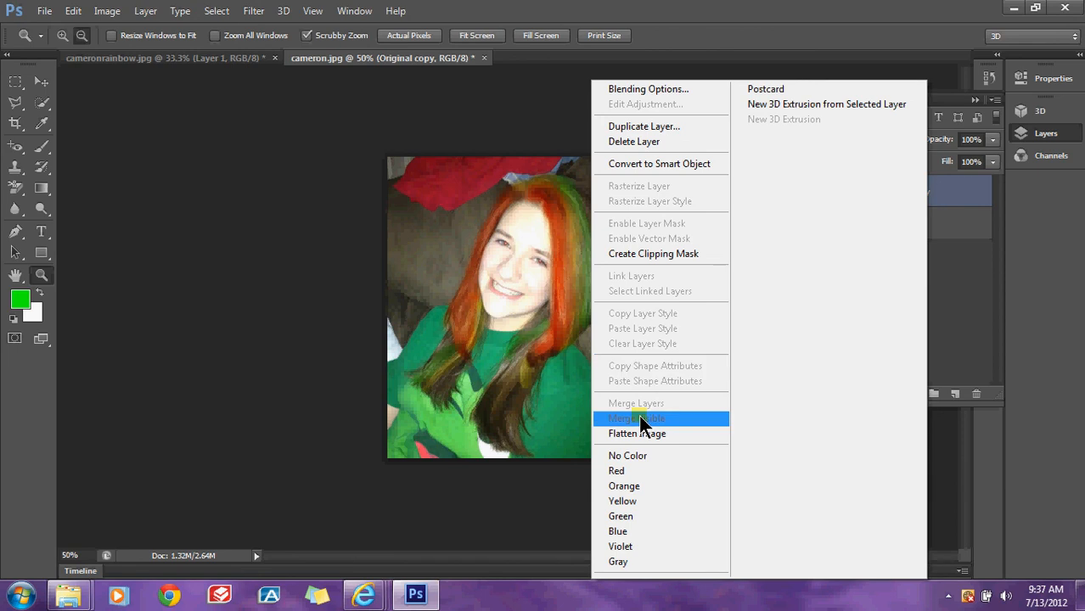
left_click(976, 268)
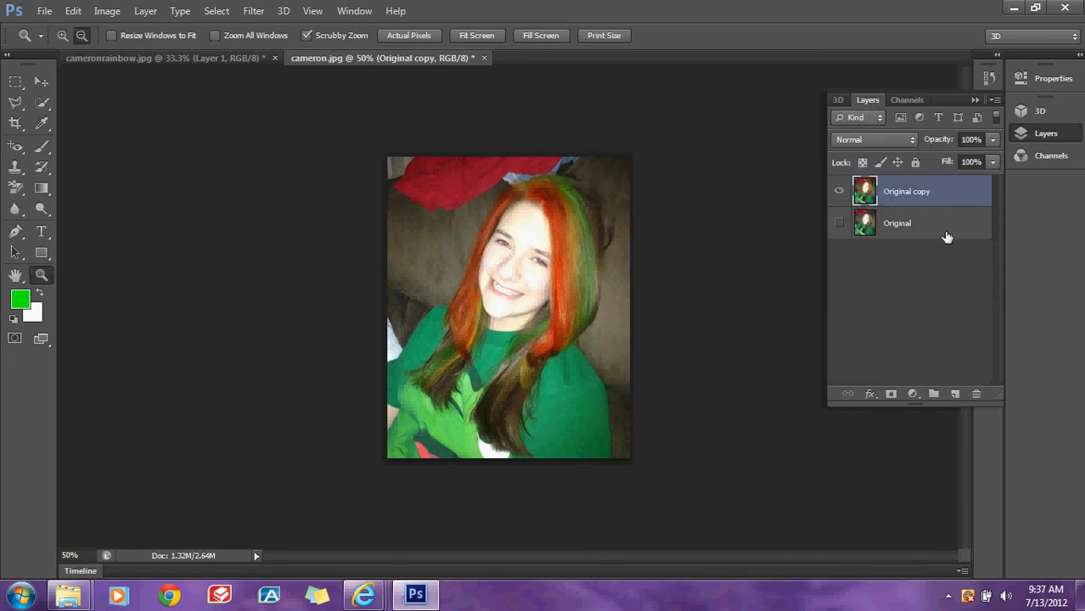
left_click(947, 239, "shift")
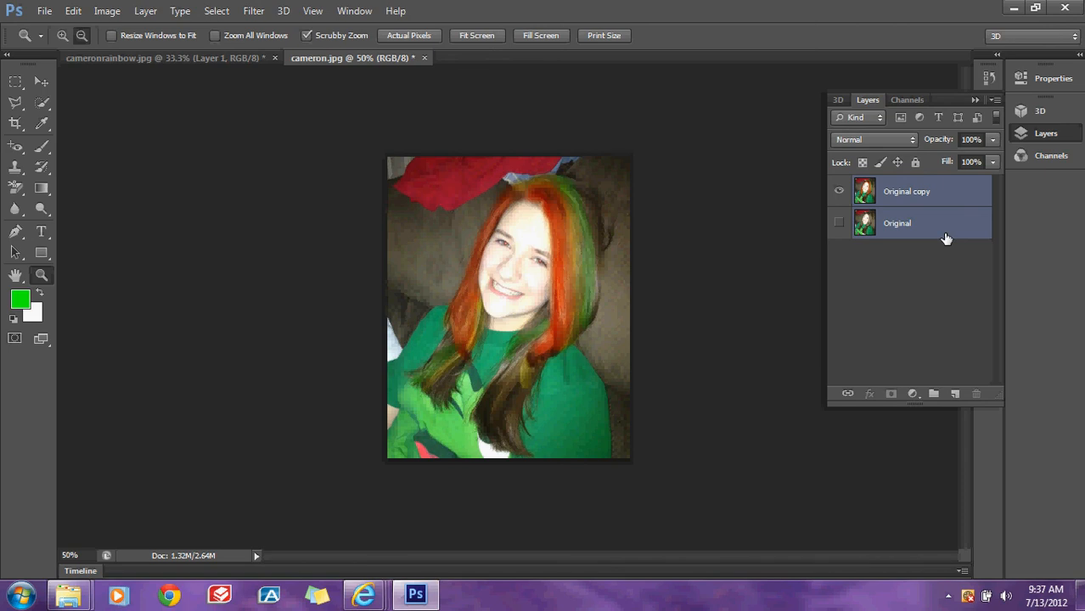
key("ctrl+e")
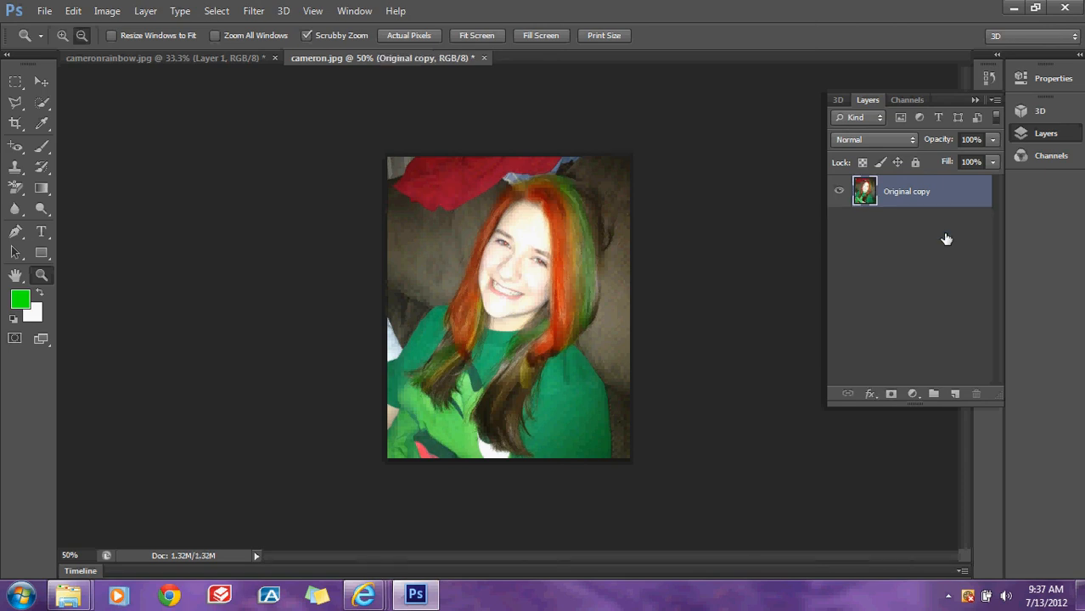
right_click(913, 201)
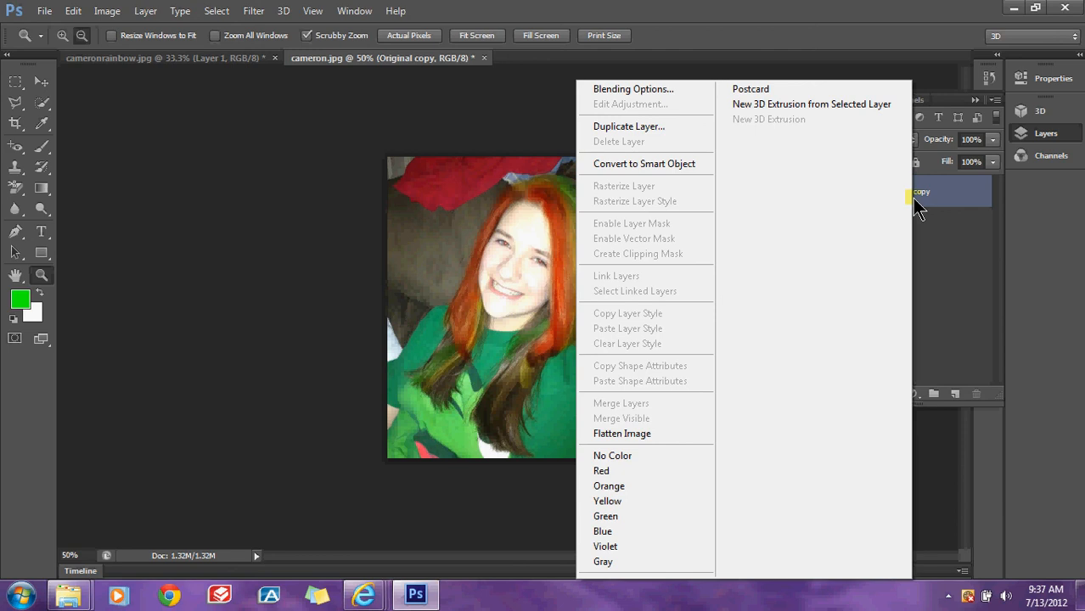
left_click(667, 434)
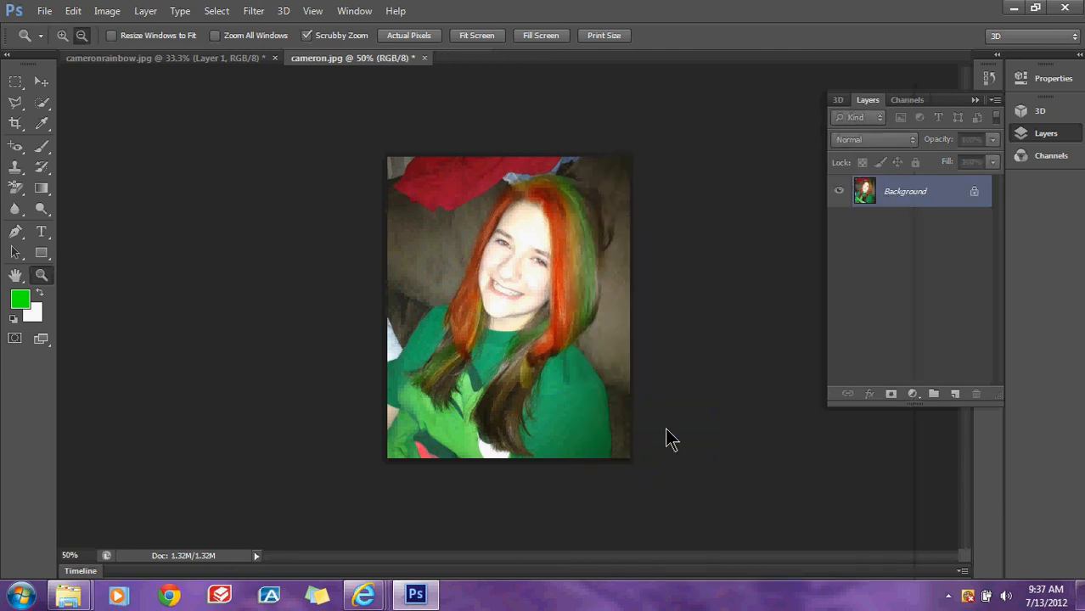
left_click(44, 11)
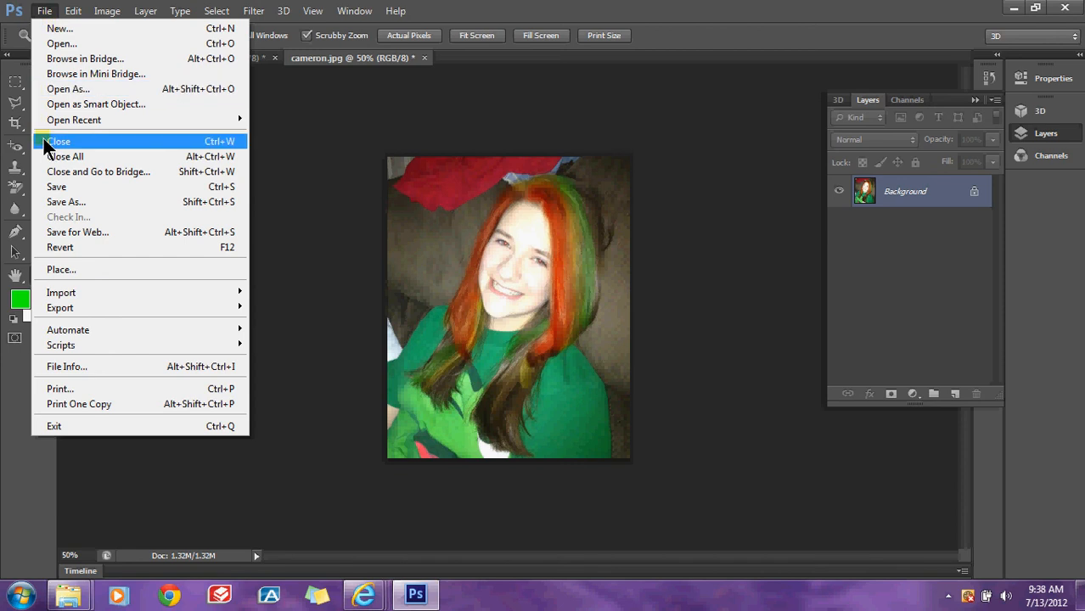
left_click(71, 202)
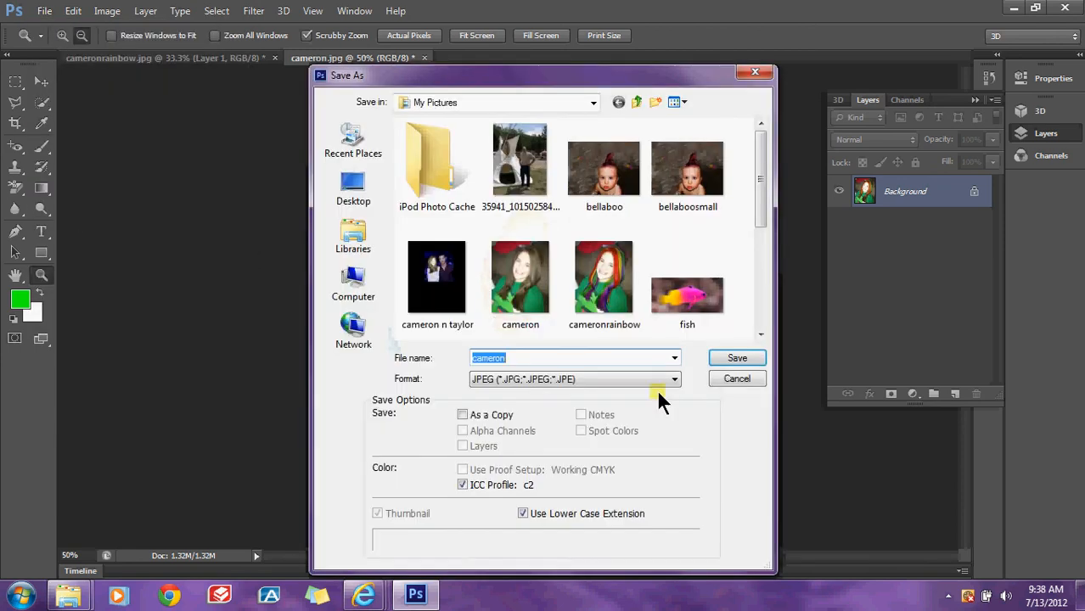
left_click(673, 380)
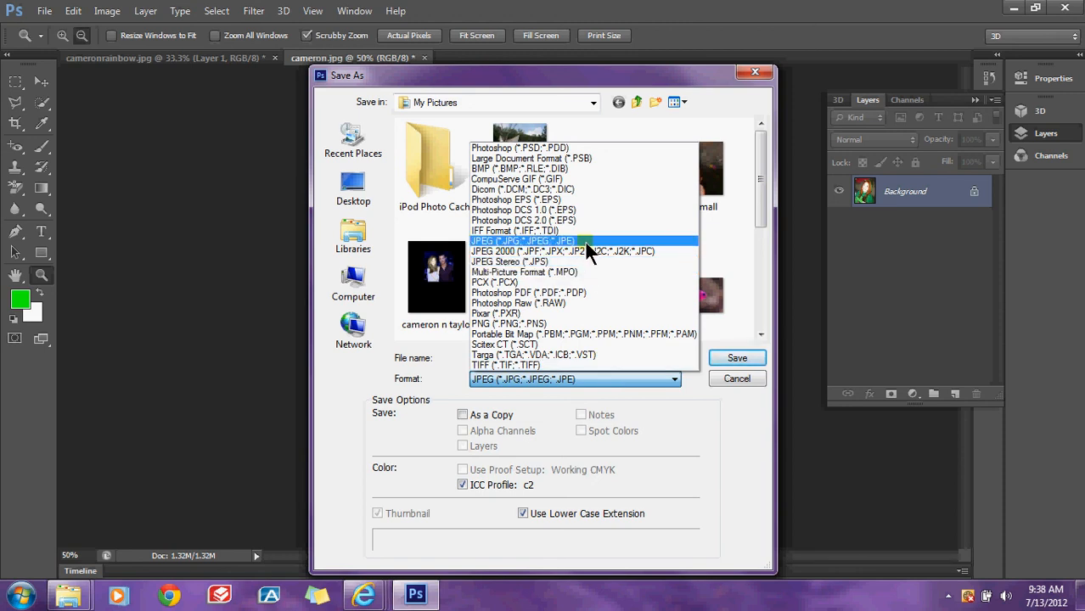
left_click(724, 379)
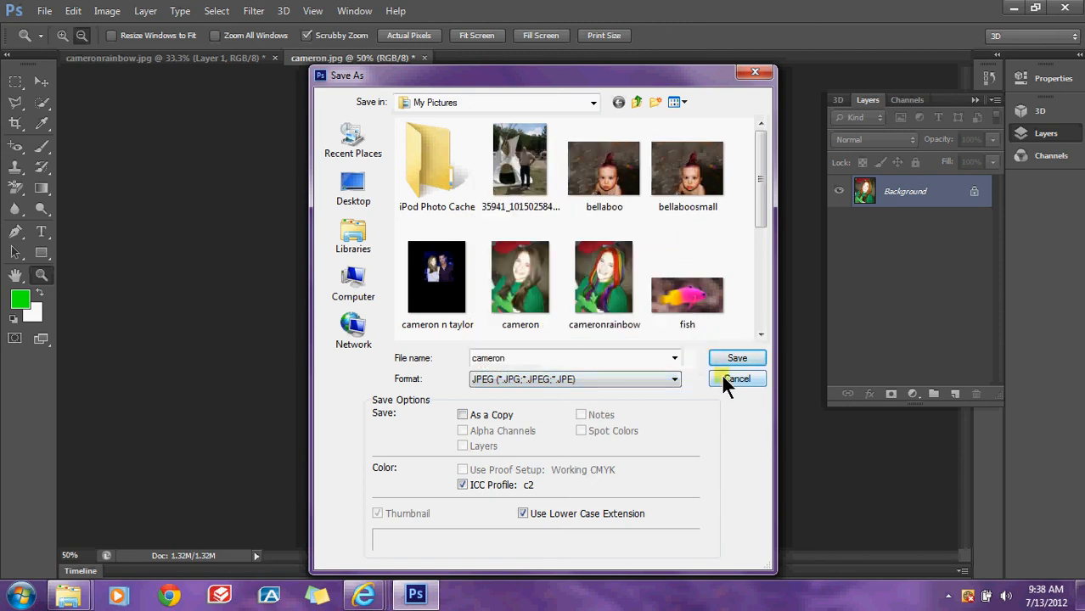
left_click(723, 379)
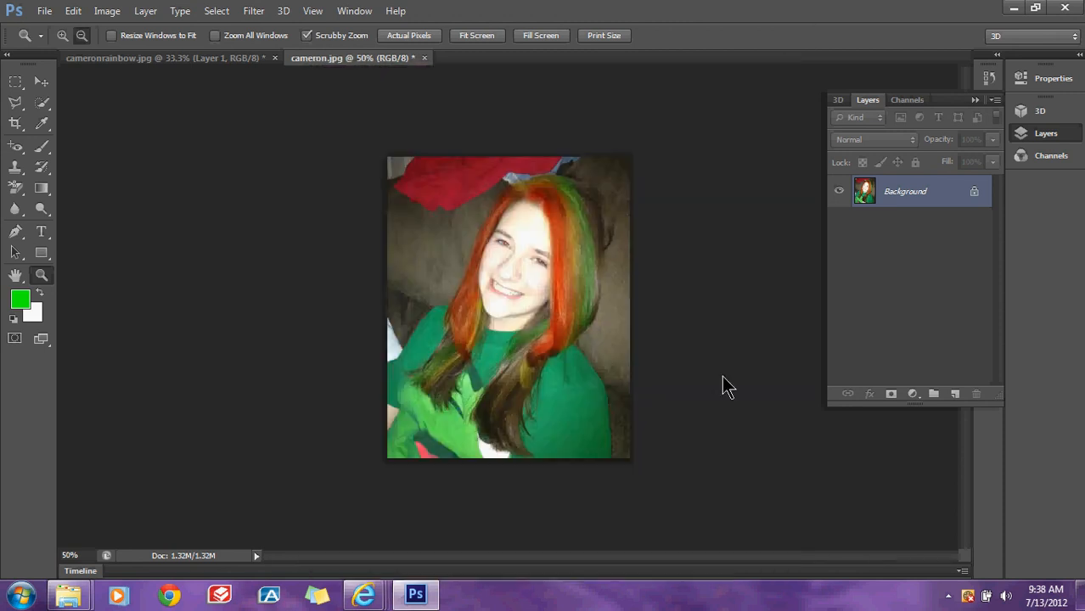
- Switch to the cameronrainbow.jpg document and enlarge it to 66.7% to examine the rainbow hair strands
left_click(187, 59)
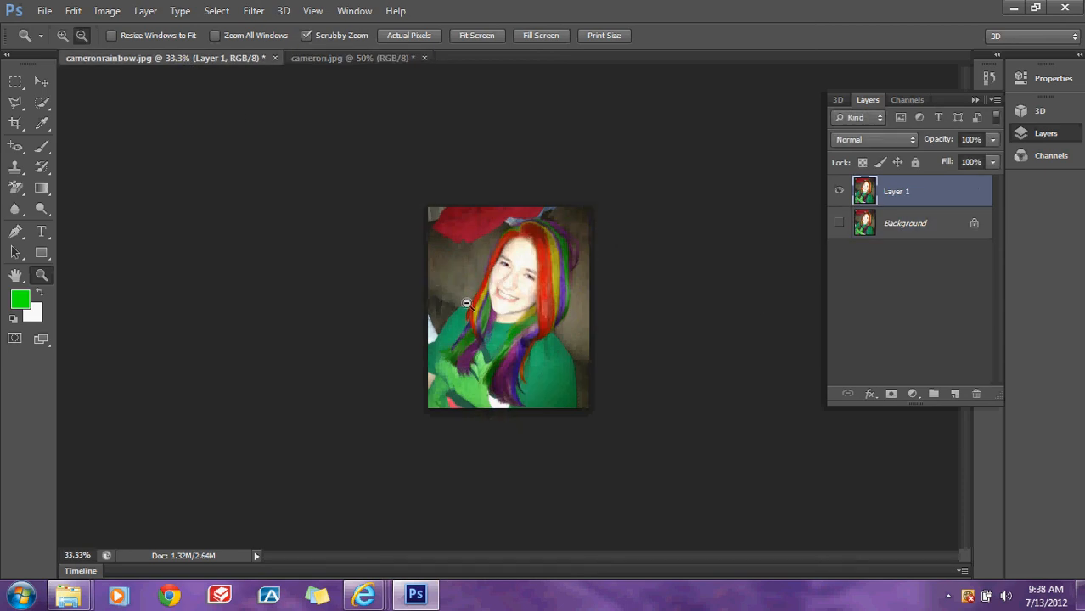
left_click(42, 208)
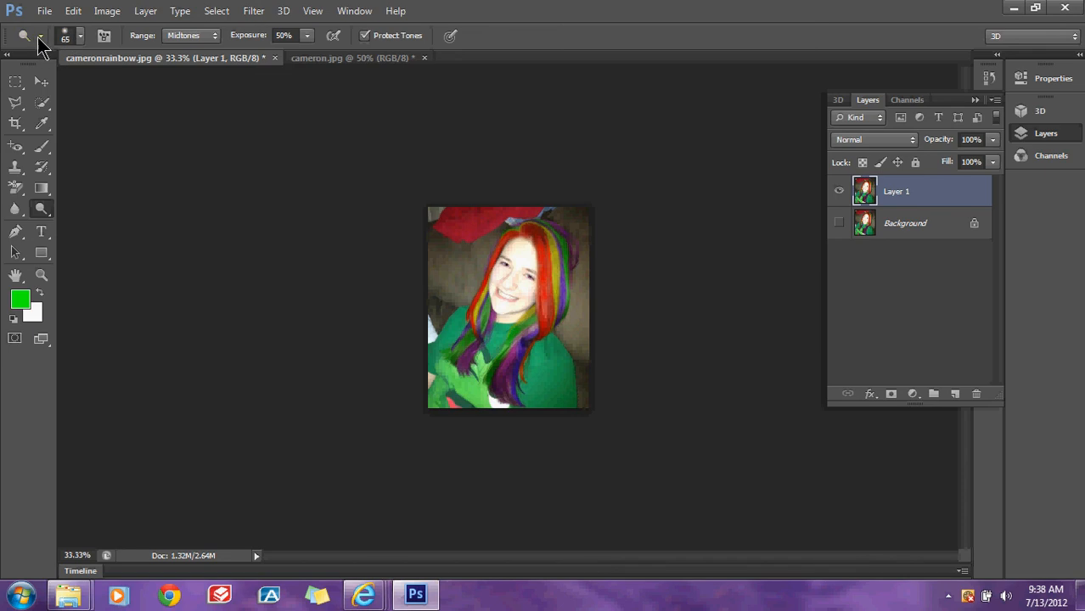
left_click(42, 275)
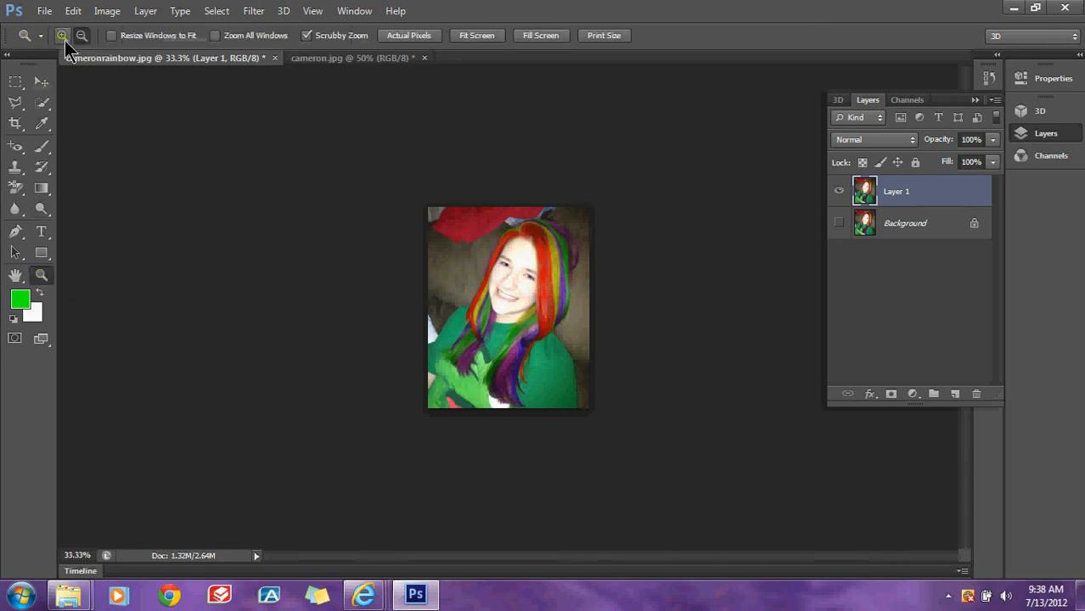
left_click(569, 257)
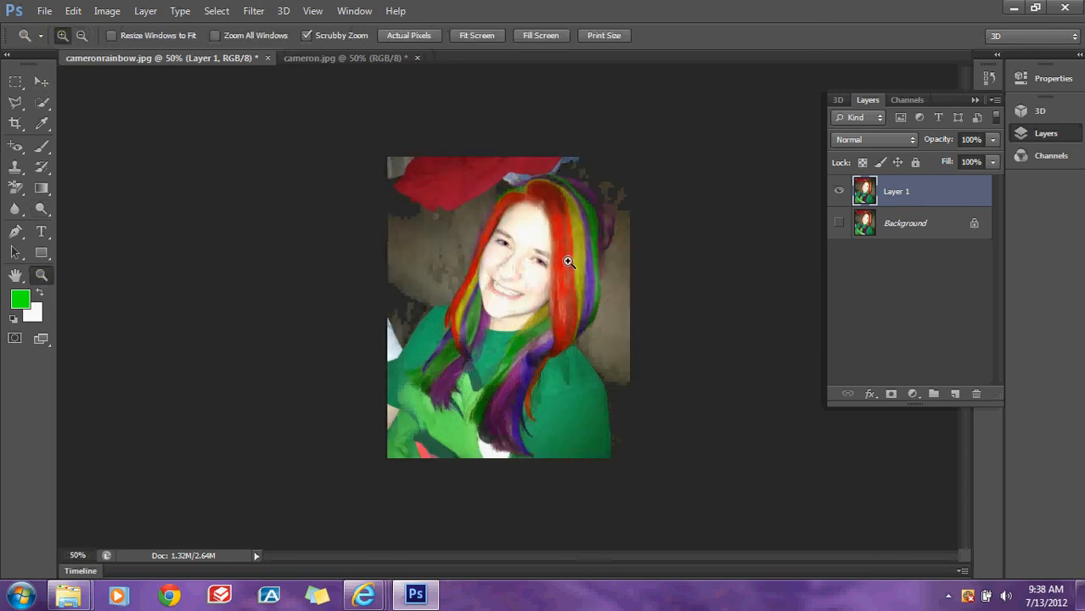
left_click(564, 256)
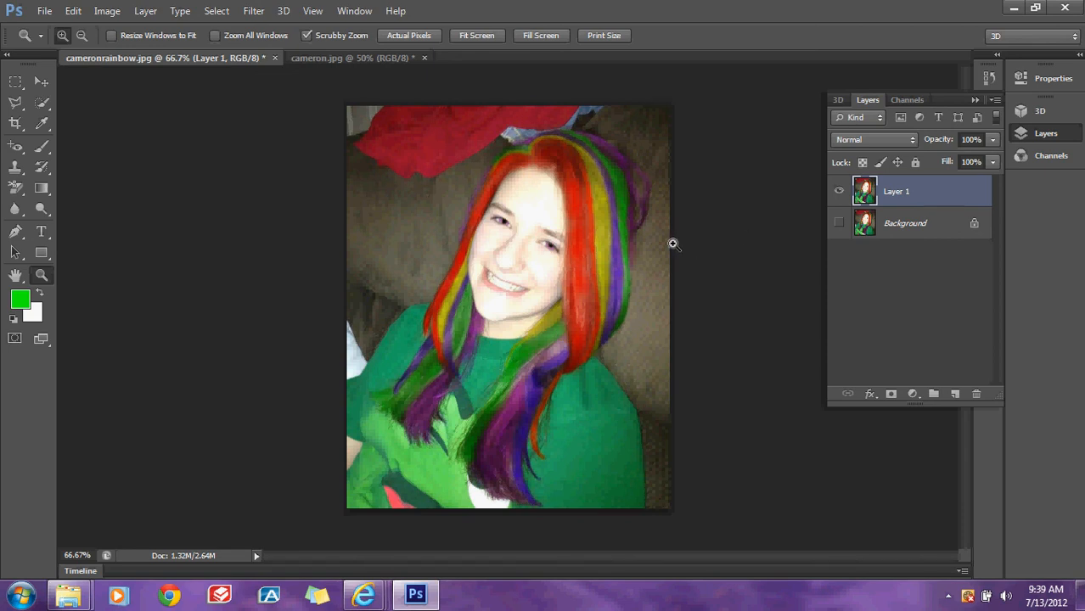
left_click(948, 597)
left_click(932, 514)
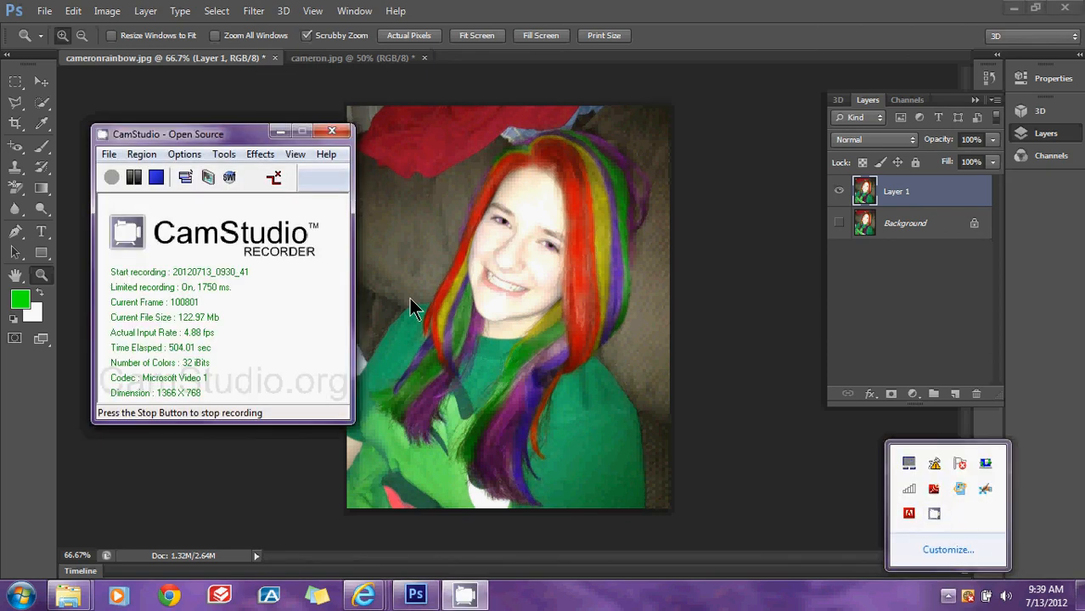